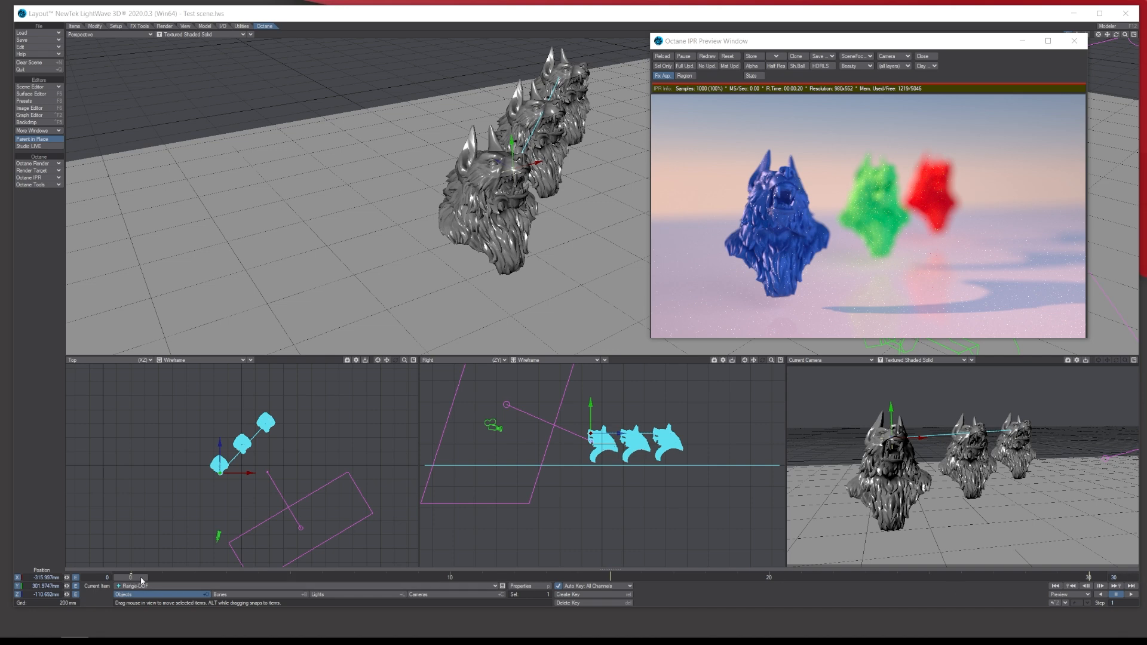
Scrub the timeline to frame 15 and then frame 30 to preview how the focus shifts between the busts
{"action": "left_click_drag", "start_coordinate": [142, 581], "coordinate": [609, 578]}
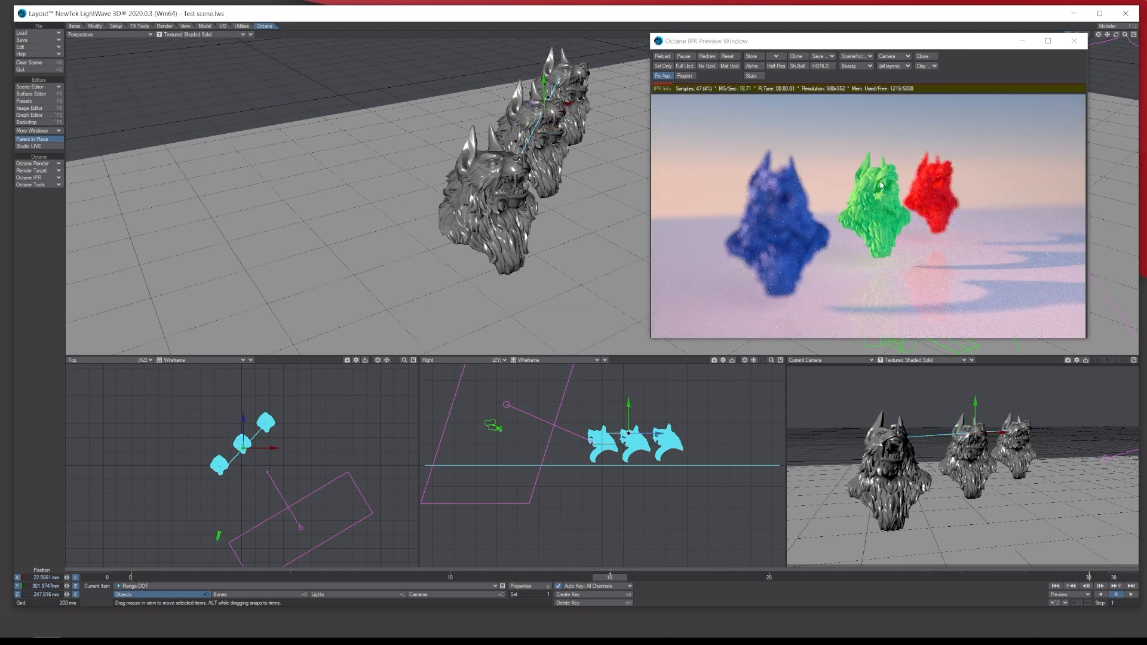
{"action": "left_click_drag", "start_coordinate": [609, 577], "coordinate": [1089, 577]}
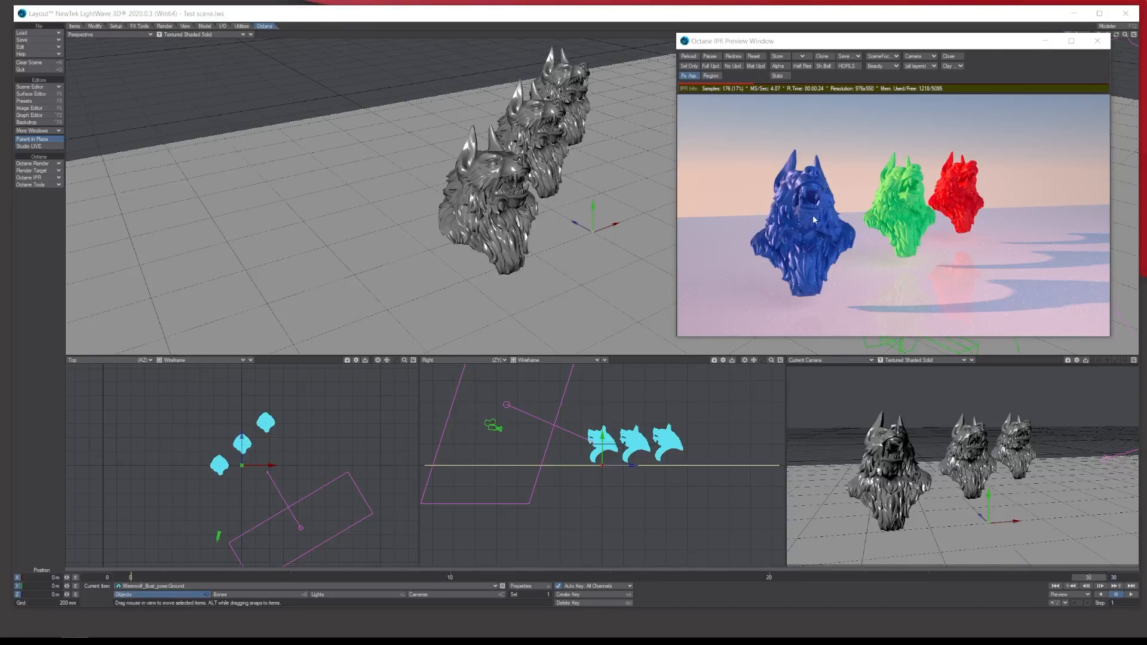
Open the Octane render target node editor, set the thin lens camera's aperture to 3.0, and reload the IPR preview
{"action": "left_click", "coordinate": [50, 172]}
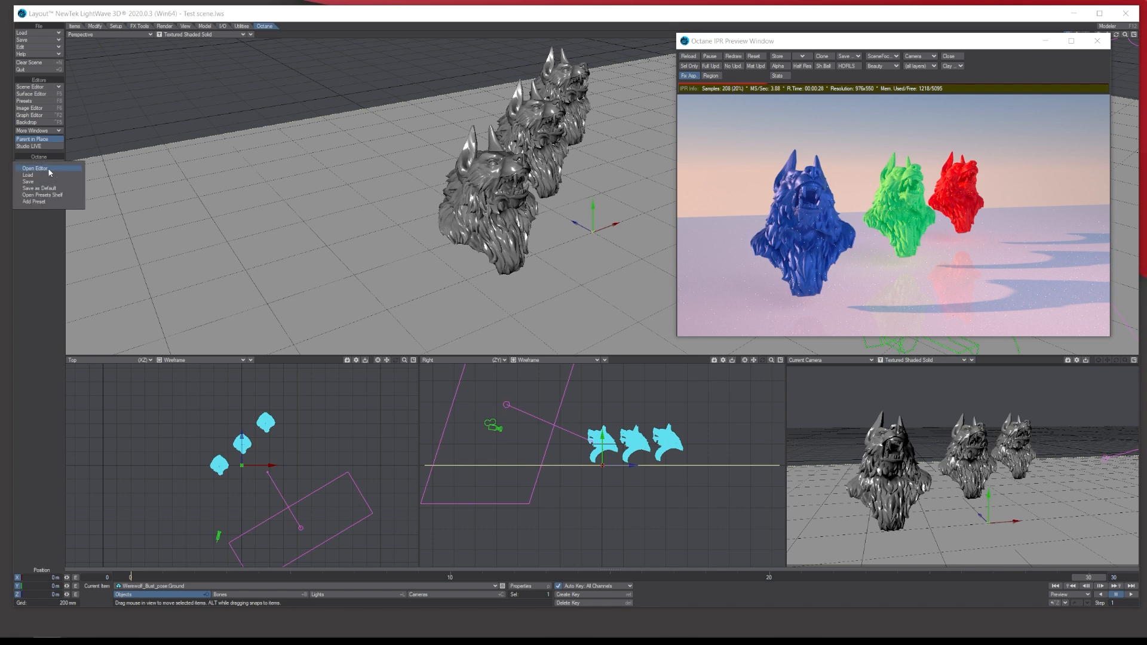
{"action": "left_click", "coordinate": [50, 170]}
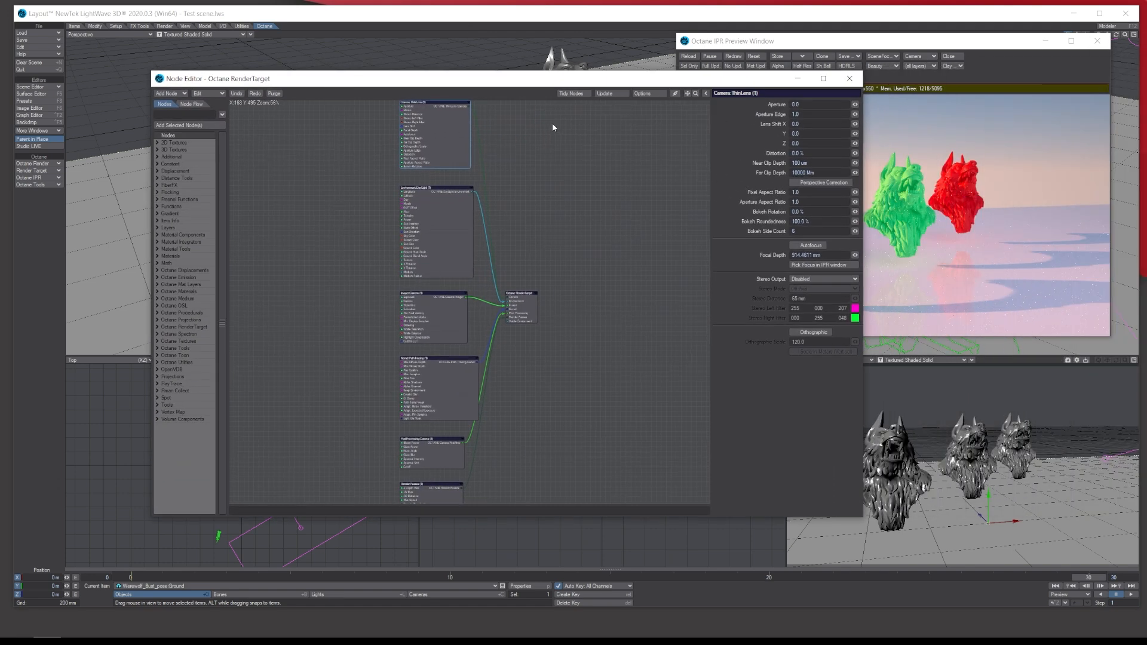
{"action": "left_click_drag", "start_coordinate": [574, 82], "coordinate": [583, 85]}
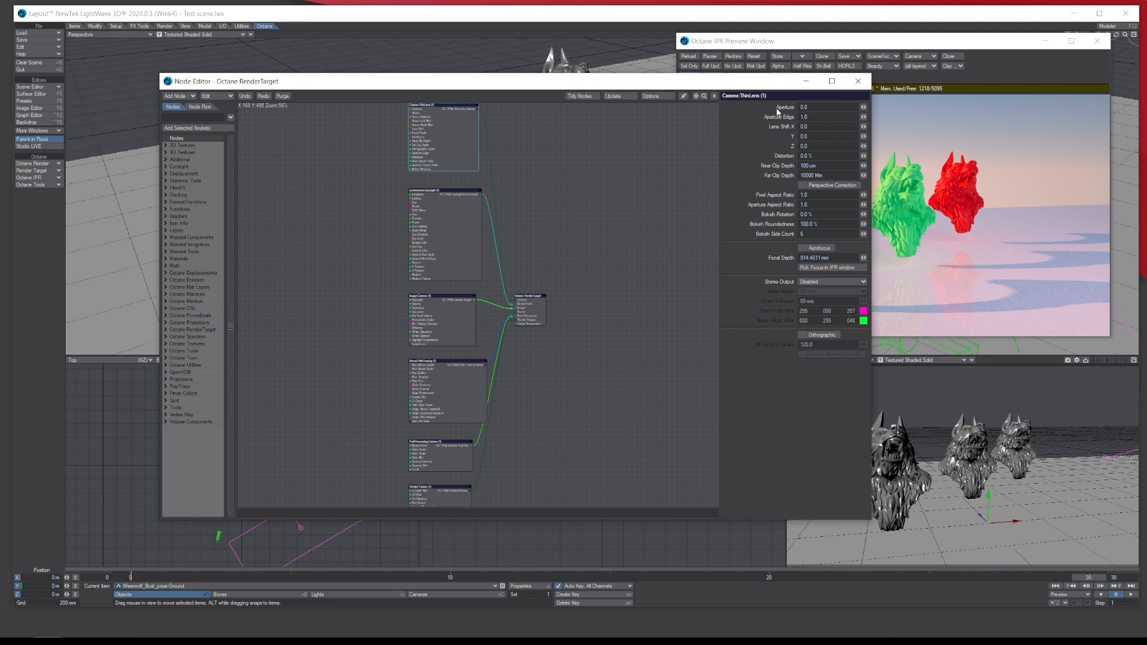
{"action": "left_click", "coordinate": [811, 108]}
{"action": "type", "text": "3"}
{"action": "key", "text": "Tab"}
{"action": "left_click_drag", "start_coordinate": [741, 81], "coordinate": [501, 63]}
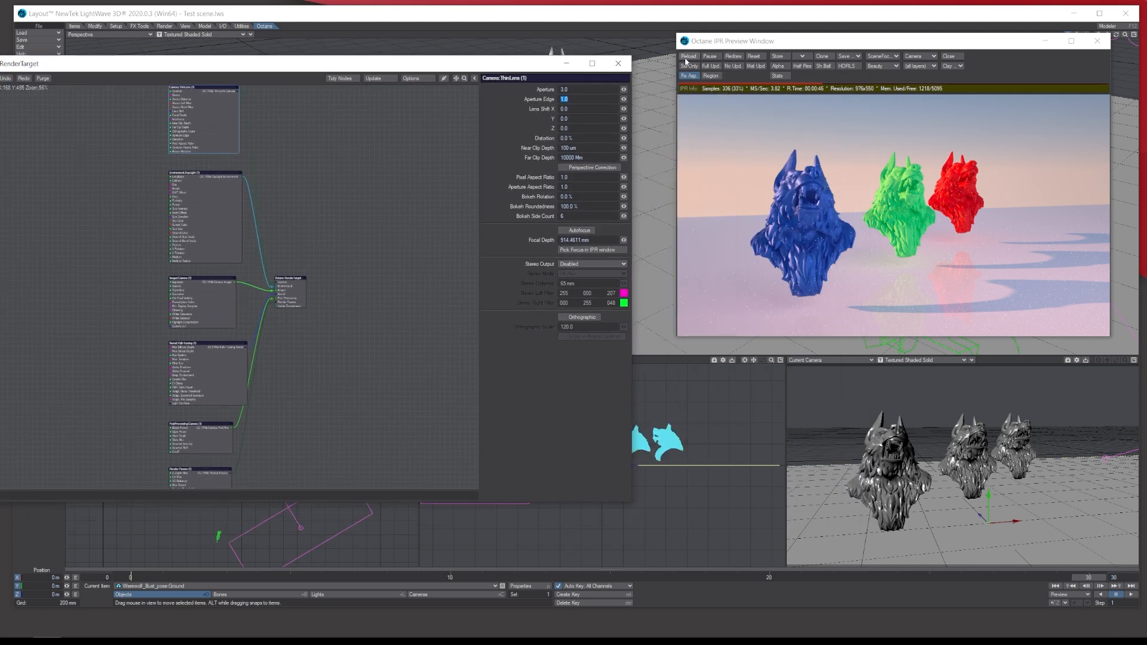
{"action": "left_click", "coordinate": [757, 58]}
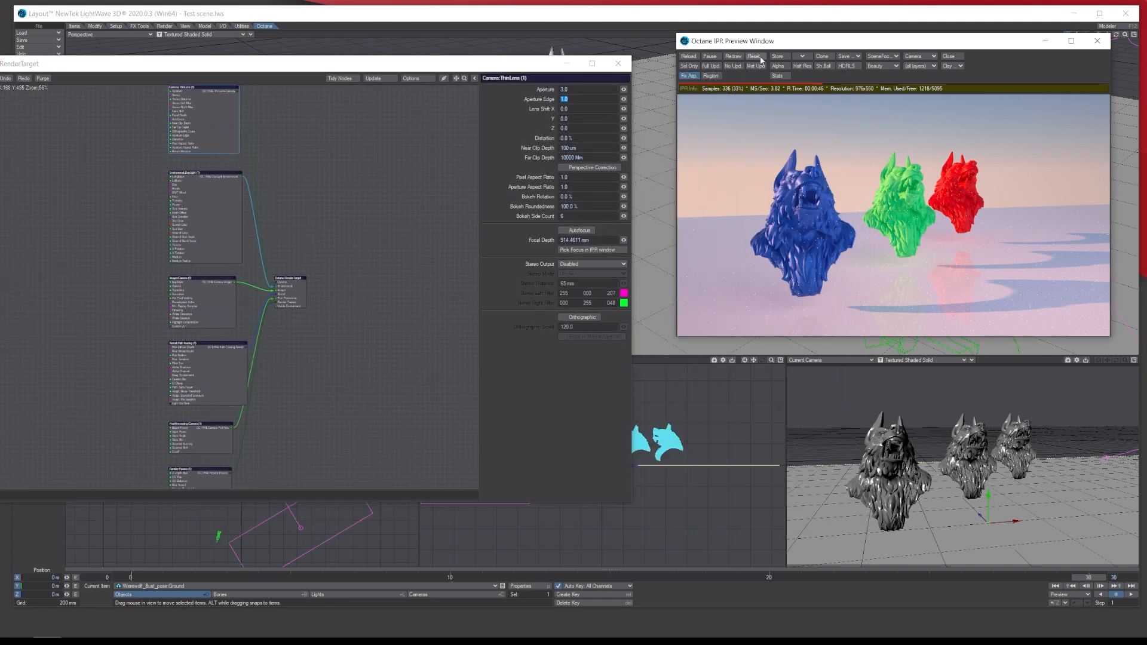
{"action": "left_click", "coordinate": [689, 57]}
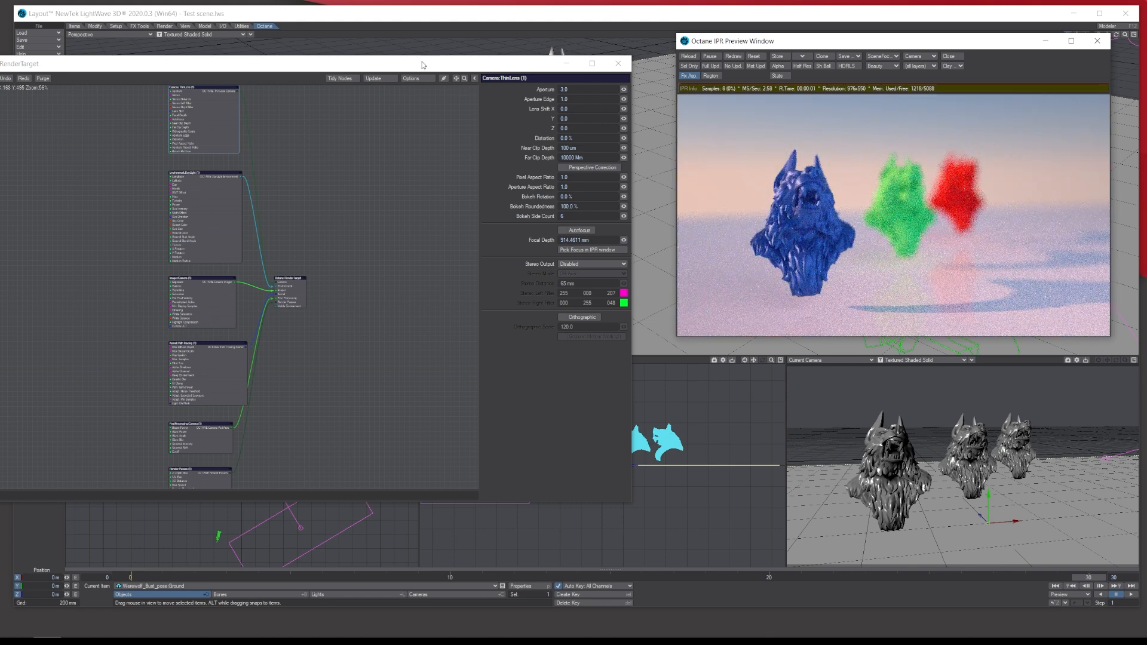
Move the node editor out of the way and add a null object named DOF
{"action": "left_click_drag", "start_coordinate": [431, 62], "coordinate": [721, 81]}
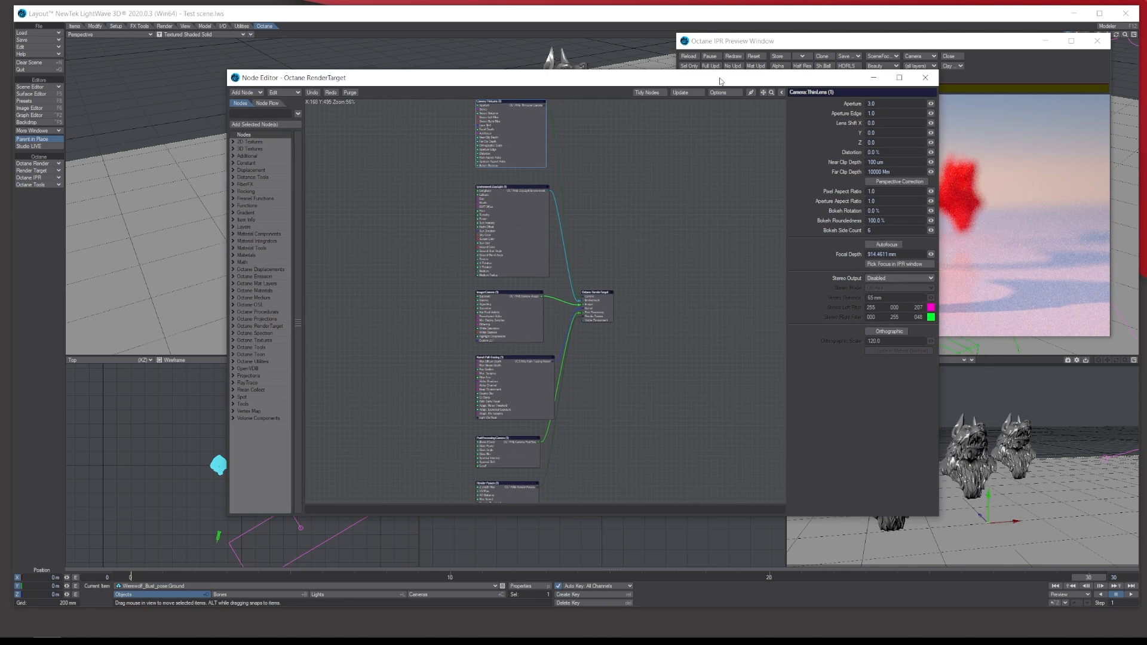
{"action": "left_click_drag", "start_coordinate": [844, 81], "coordinate": [0, 82]}
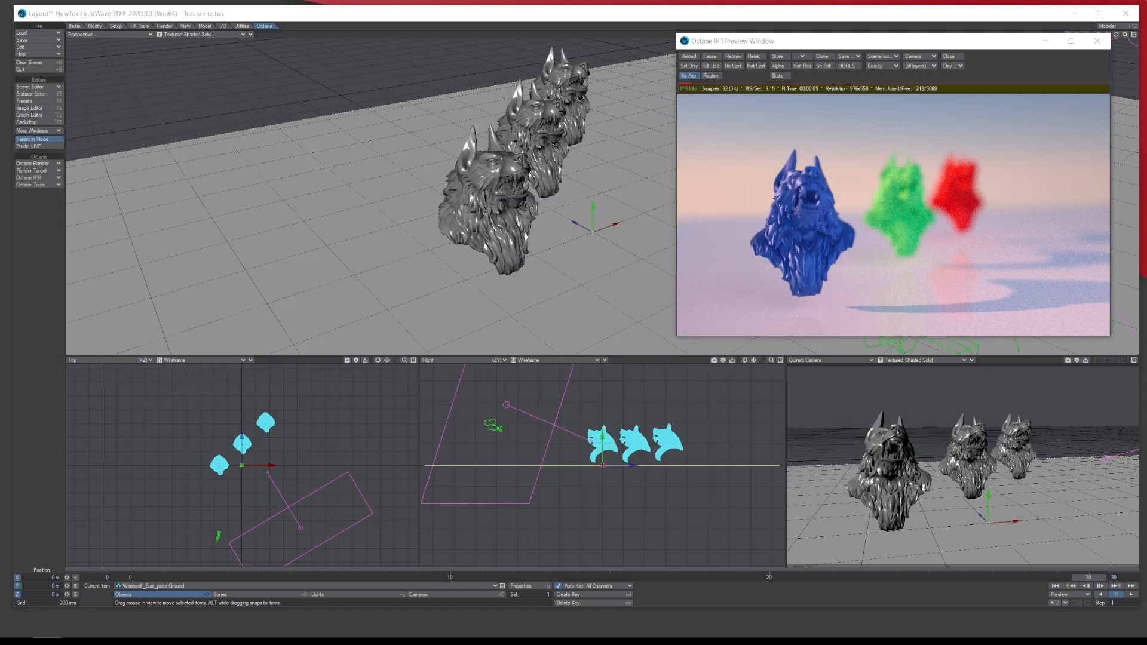
{"action": "left_click", "coordinate": [75, 25]}
{"action": "left_click", "coordinate": [24, 163]}
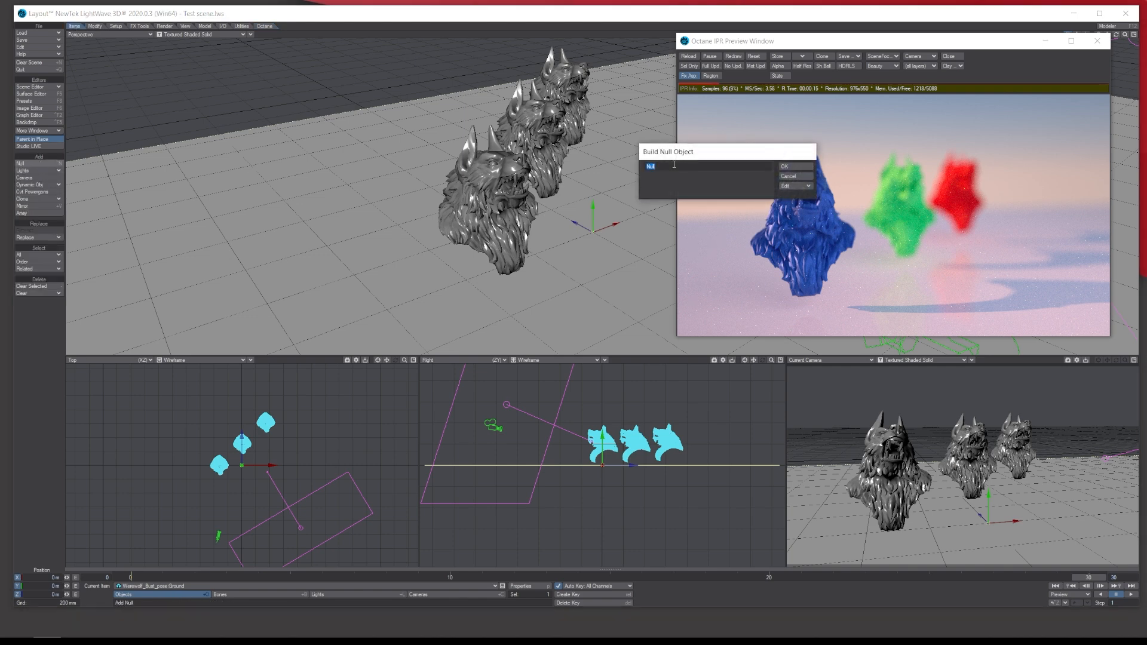
{"action": "type", "text": "DOF"}
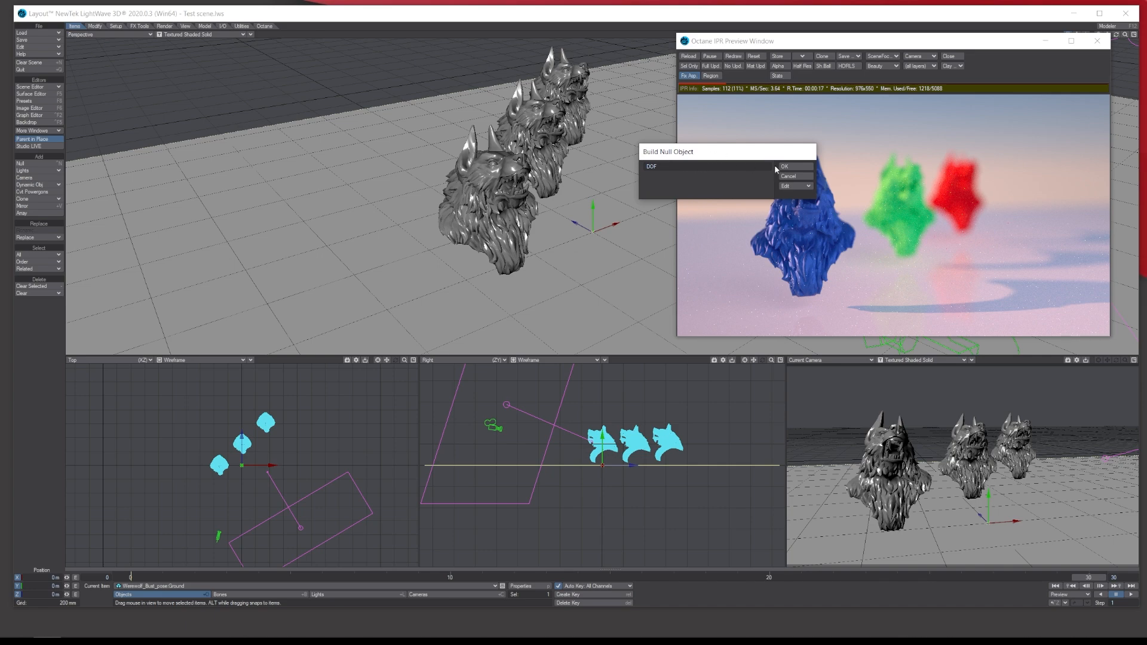
{"action": "left_click", "coordinate": [783, 167]}
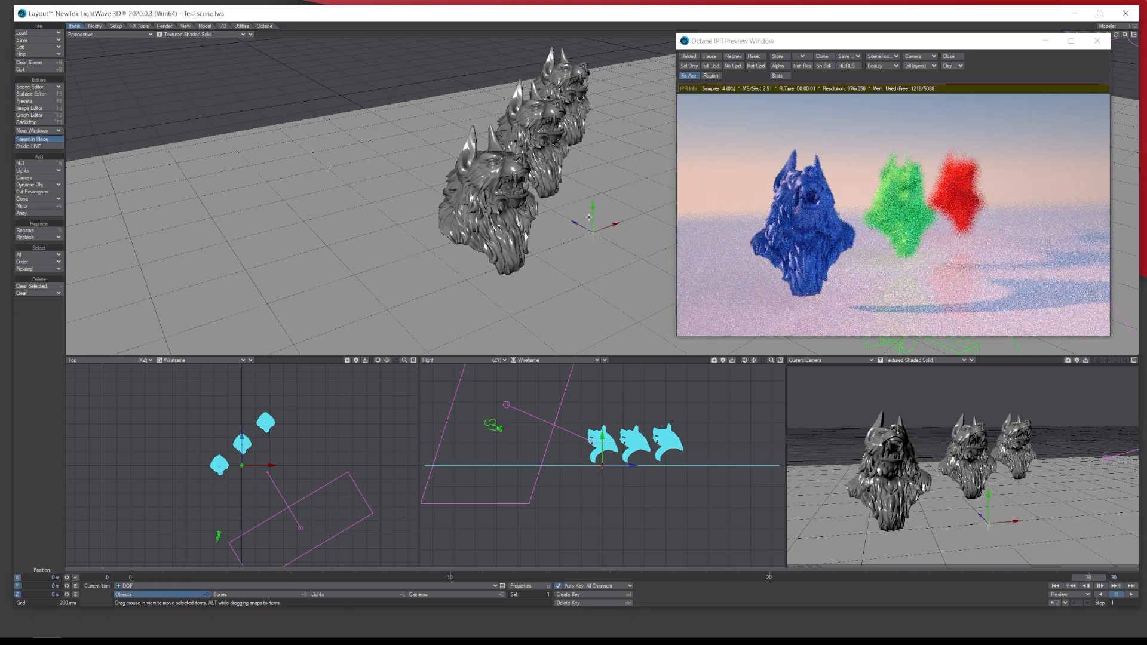
{"action": "left_click_drag", "start_coordinate": [590, 210], "coordinate": [623, 276]}
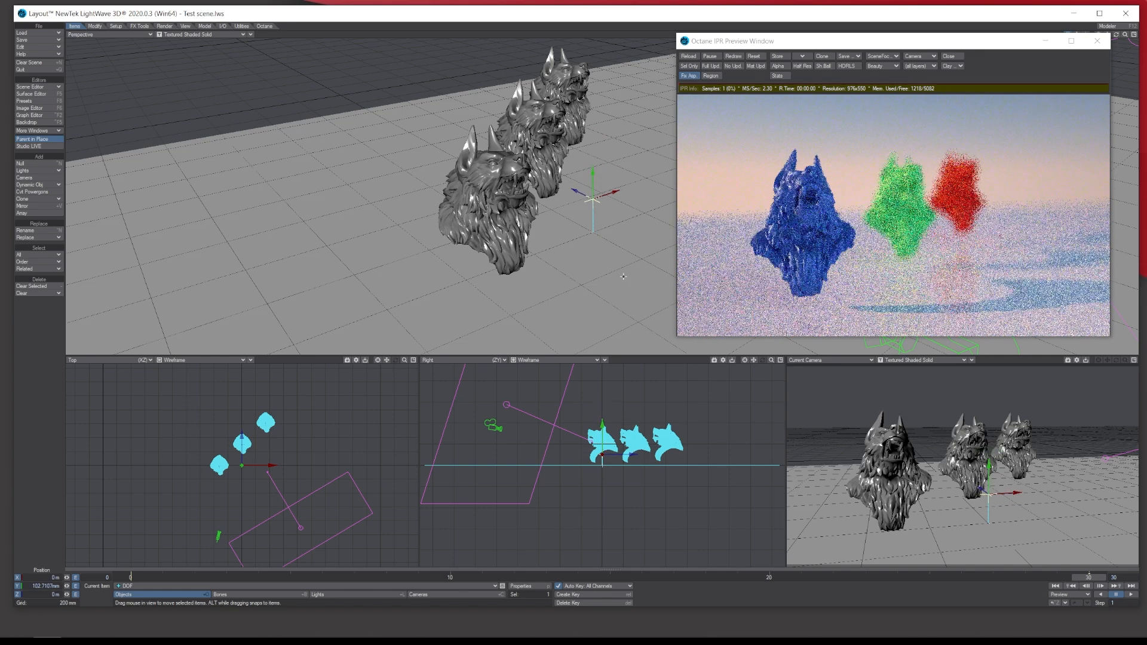
{"action": "left_click", "coordinate": [577, 604]}
{"action": "key", "text": "Return"}
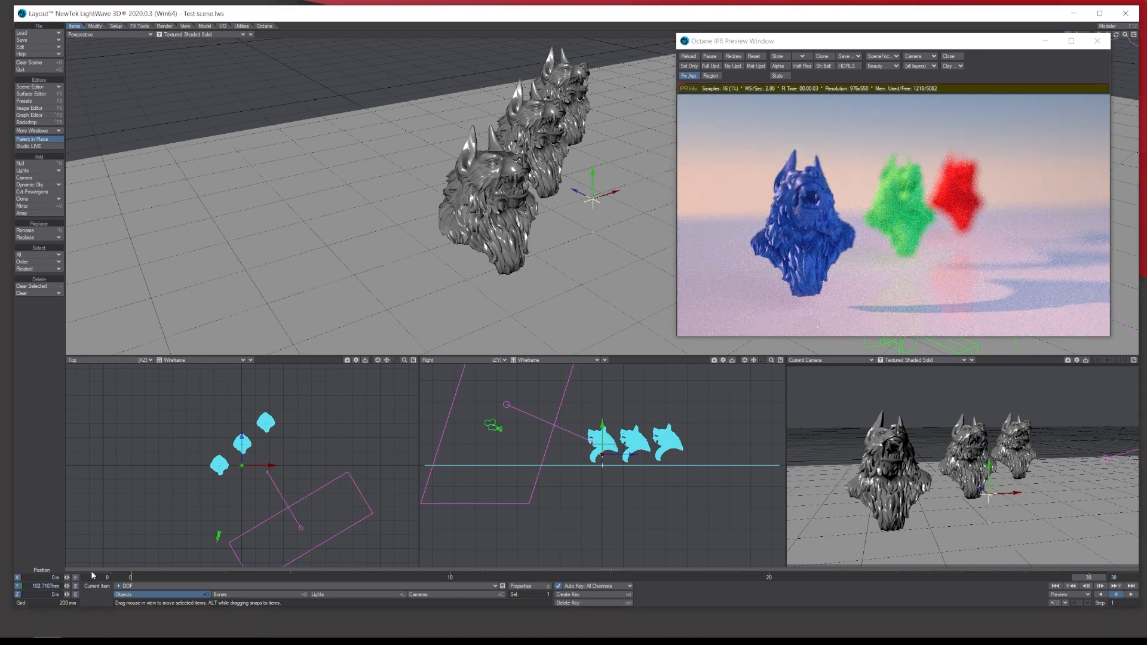
At frame 0, move the DOF null onto the front bust's head, at about X -326 mm, Y 281 mm, Z -45 mm
{"action": "left_click", "coordinate": [130, 577]}
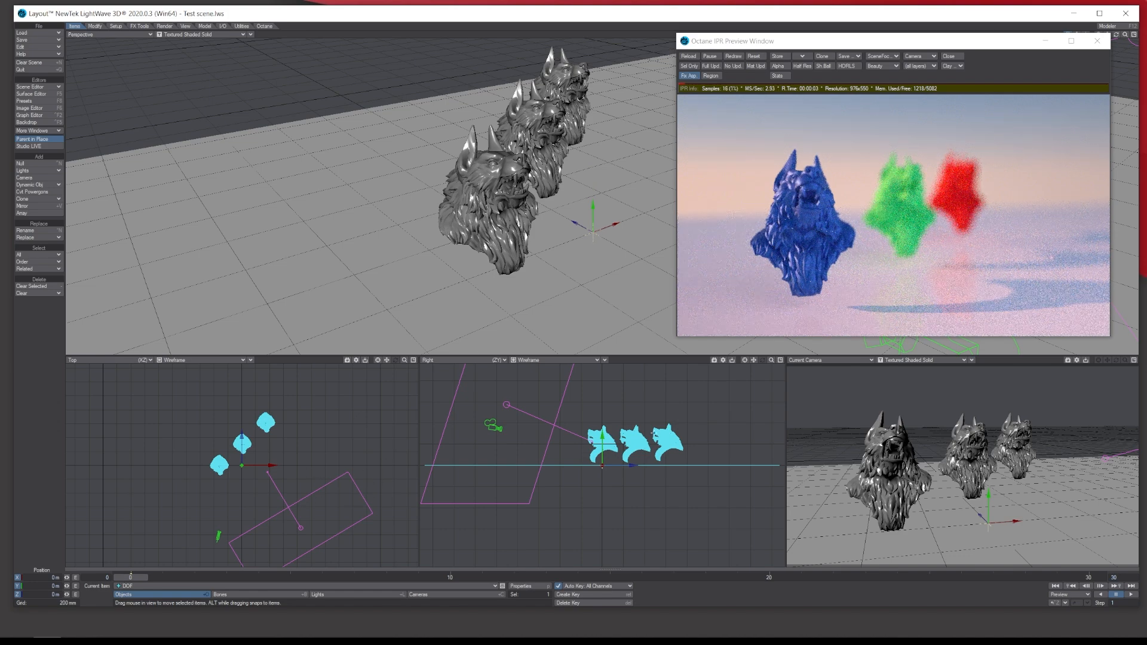
{"action": "left_click_drag", "start_coordinate": [603, 433], "coordinate": [602, 404]}
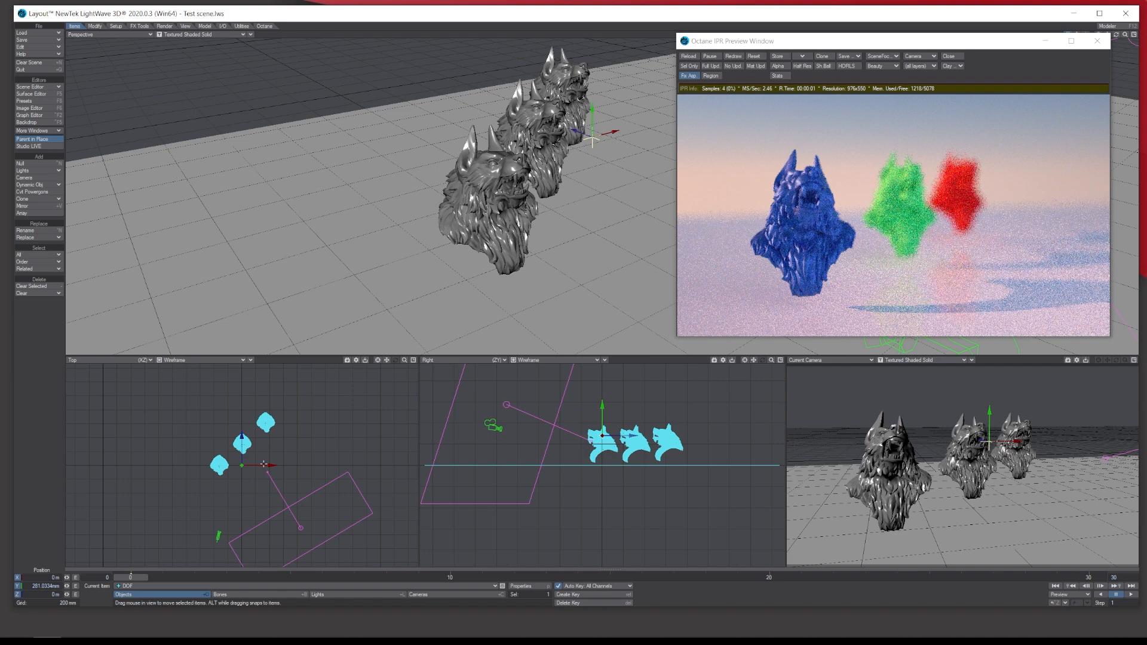
{"action": "left_click_drag", "start_coordinate": [272, 466], "coordinate": [219, 465]}
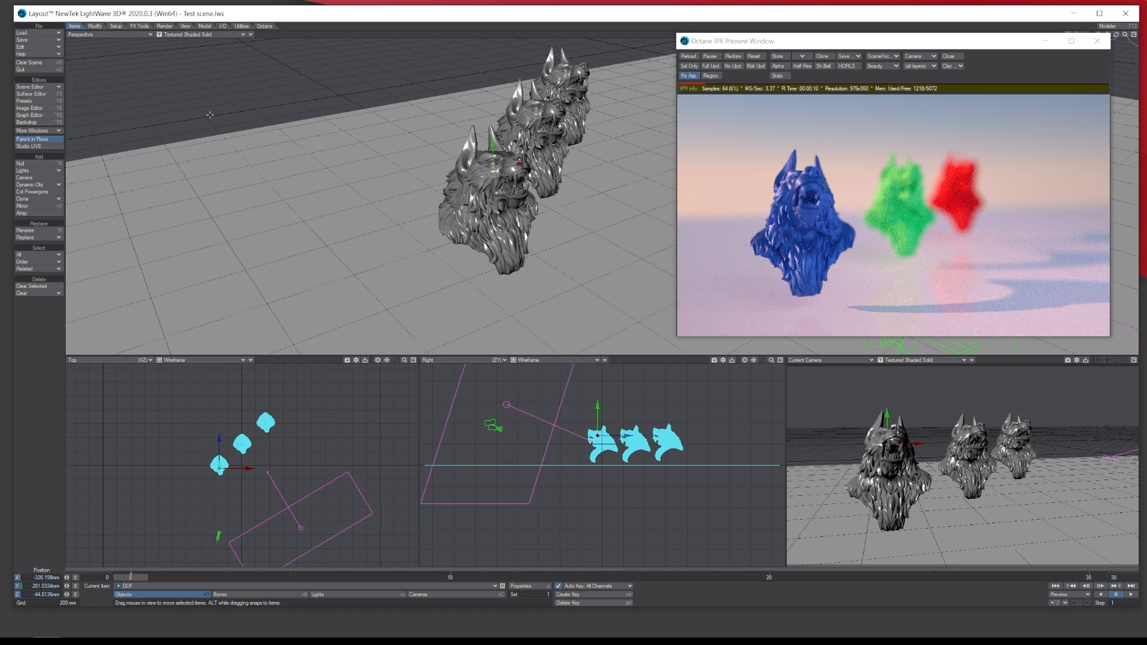
Bring the render target node editor back into view and shift the Camera ThinLens node slightly away from the other input nodes
{"action": "left_click_drag", "start_coordinate": [0, 114], "coordinate": [742, 45]}
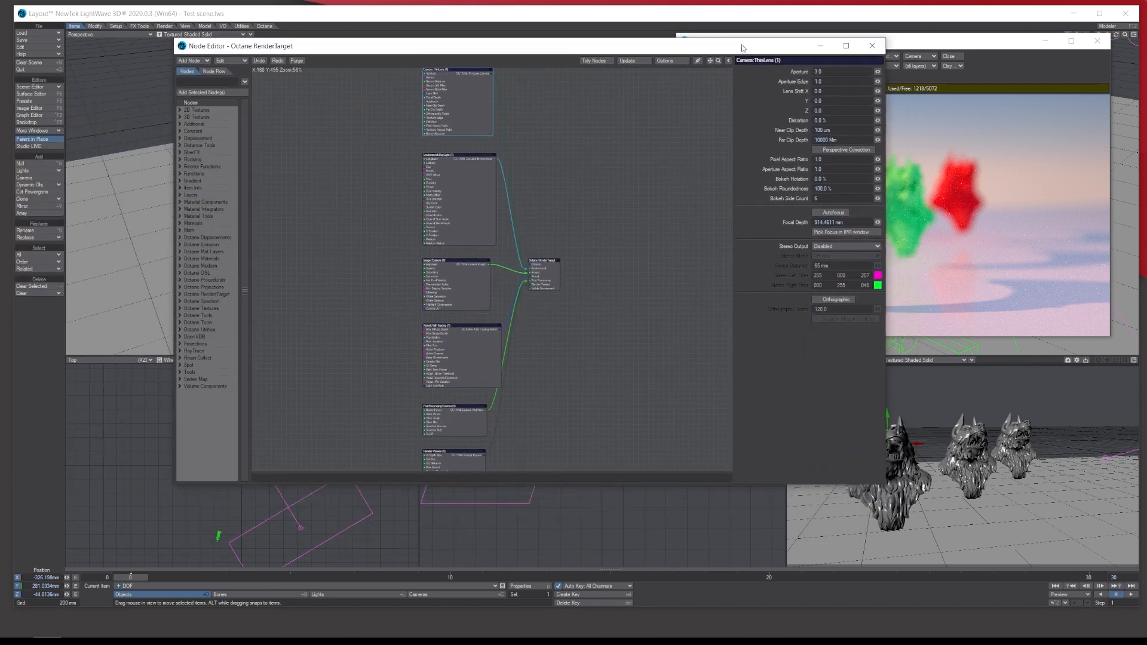
{"action": "left_click", "coordinate": [264, 26]}
{"action": "left_click", "coordinate": [49, 170]}
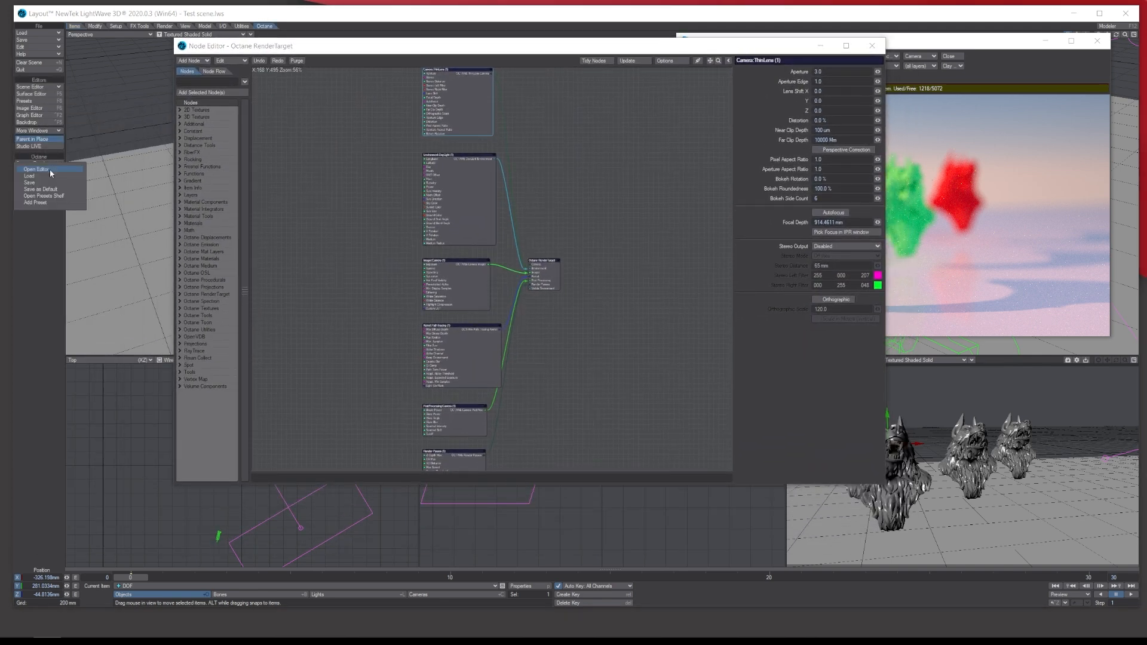
{"action": "left_click", "coordinate": [417, 171]}
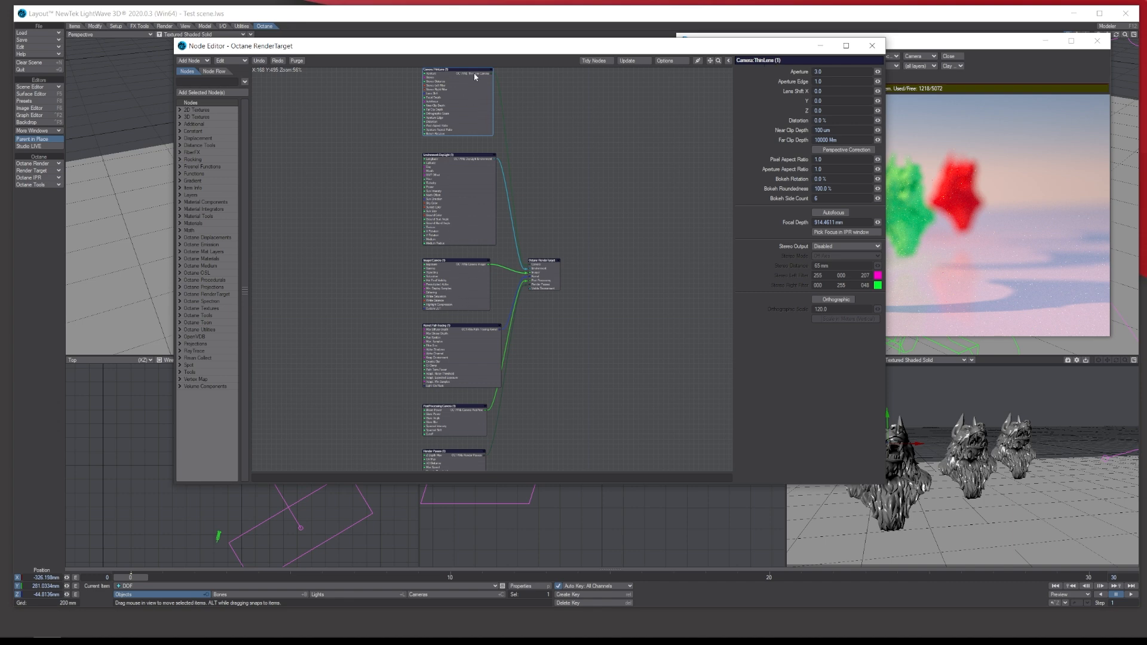
{"action": "left_click_drag", "start_coordinate": [475, 77], "coordinate": [515, 81]}
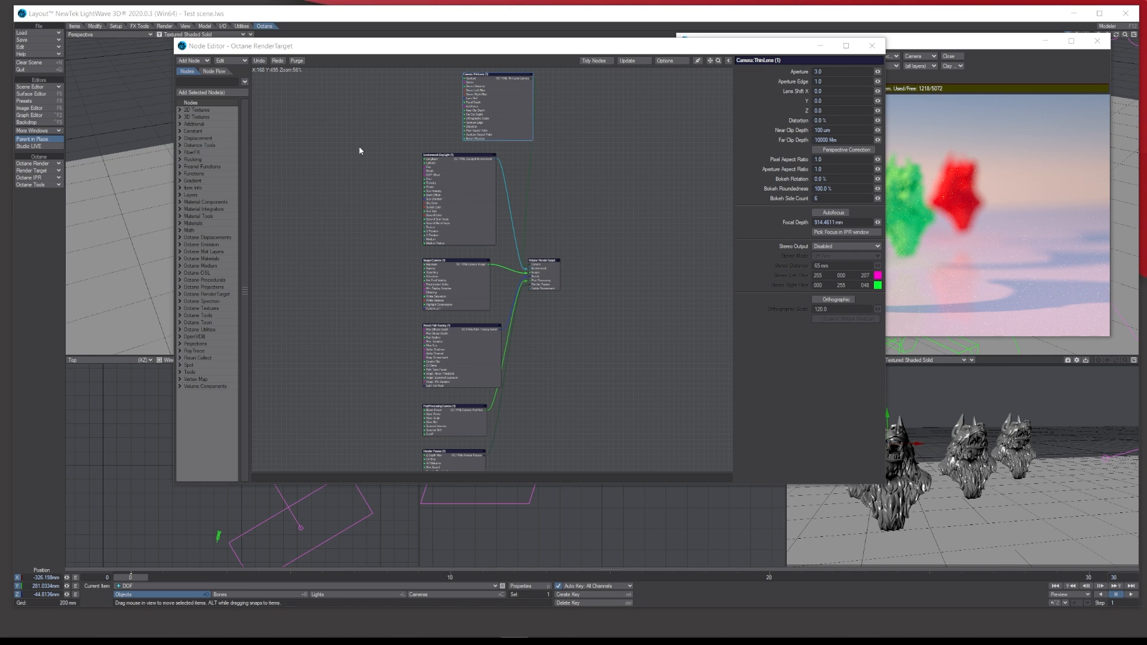
Search the node list for "item", add an Item Info node, and place it in the empty area beside the environment node
{"action": "left_click", "coordinate": [209, 82]}
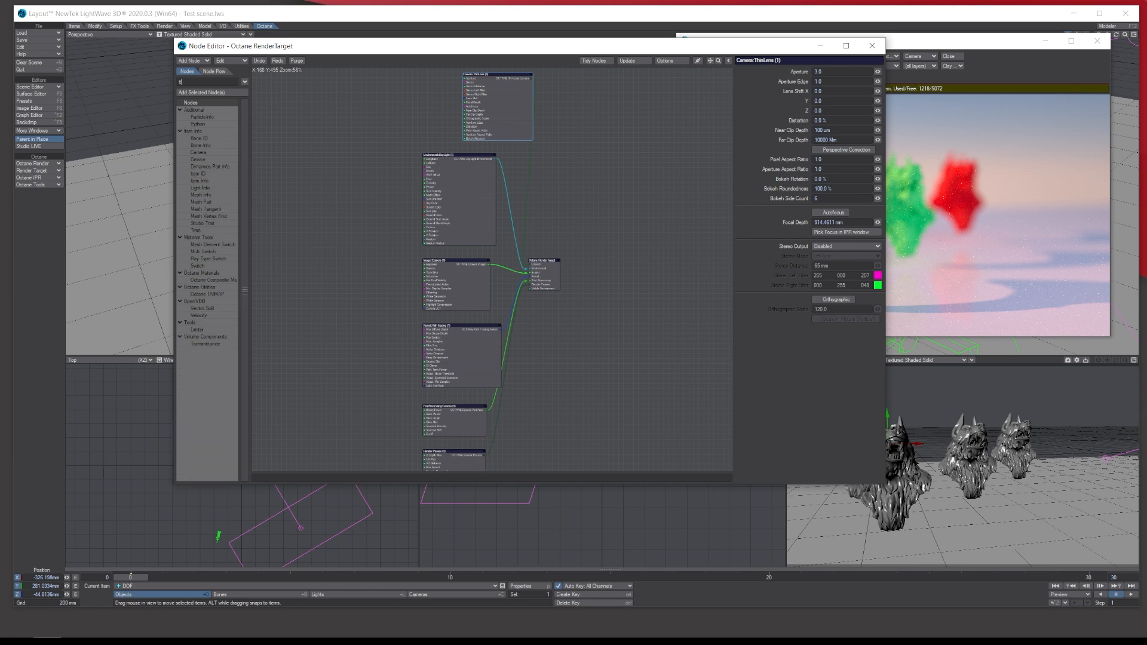
{"action": "type", "text": "item"}
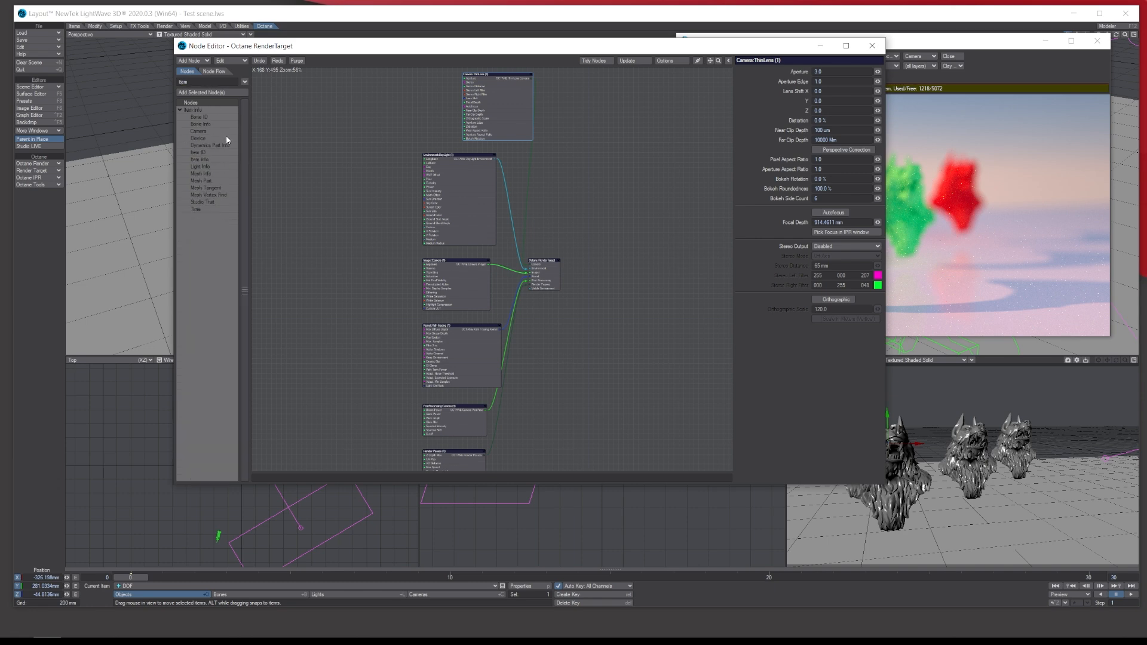
{"action": "double_click", "coordinate": [205, 160]}
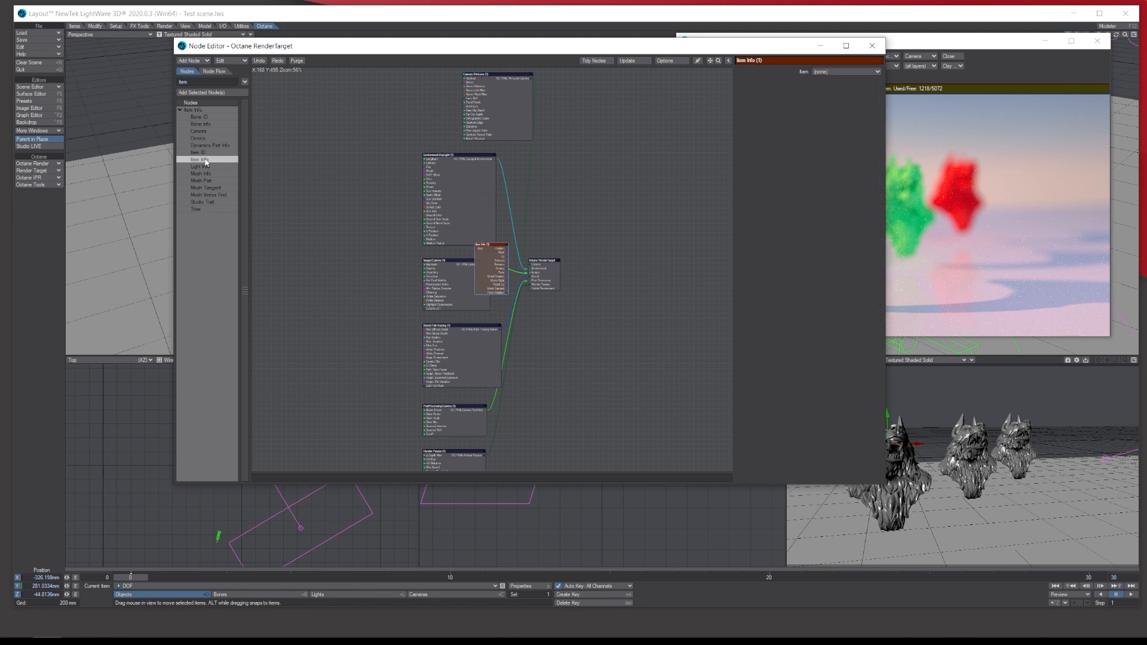
{"action": "left_click_drag", "start_coordinate": [496, 269], "coordinate": [338, 184]}
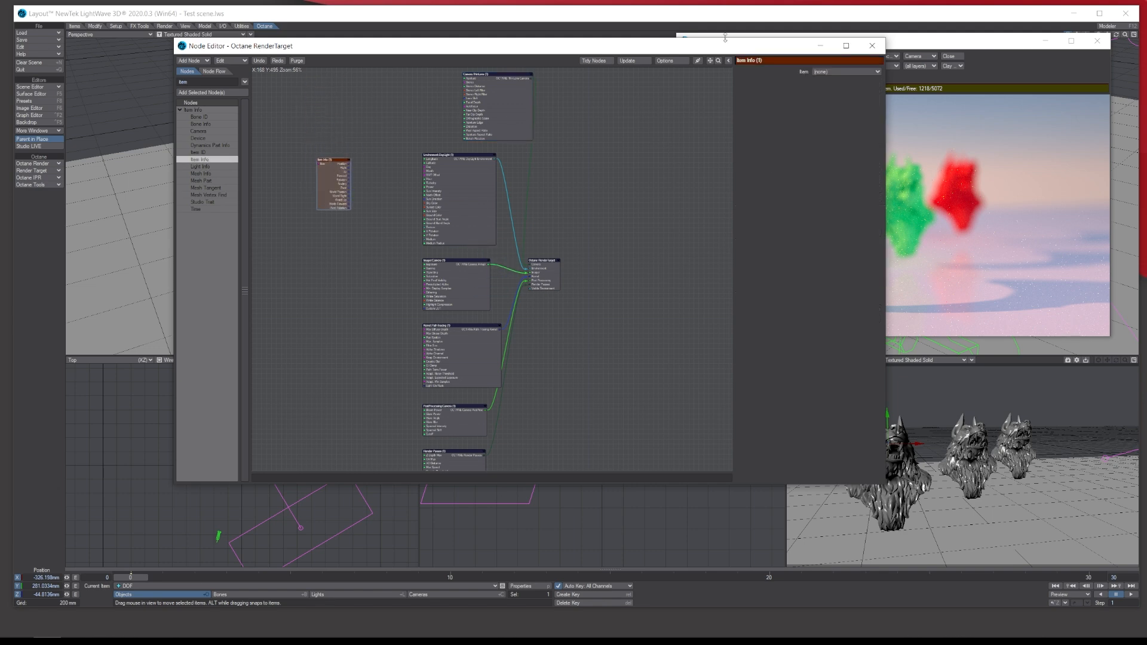
Place the Item Info node beside the Camera ThinLens node, duplicate it, and put the copy directly beneath the original
{"action": "left_click_drag", "start_coordinate": [719, 60], "coordinate": [845, 215]}
{"action": "left_click_drag", "start_coordinate": [645, 135], "coordinate": [532, 135]}
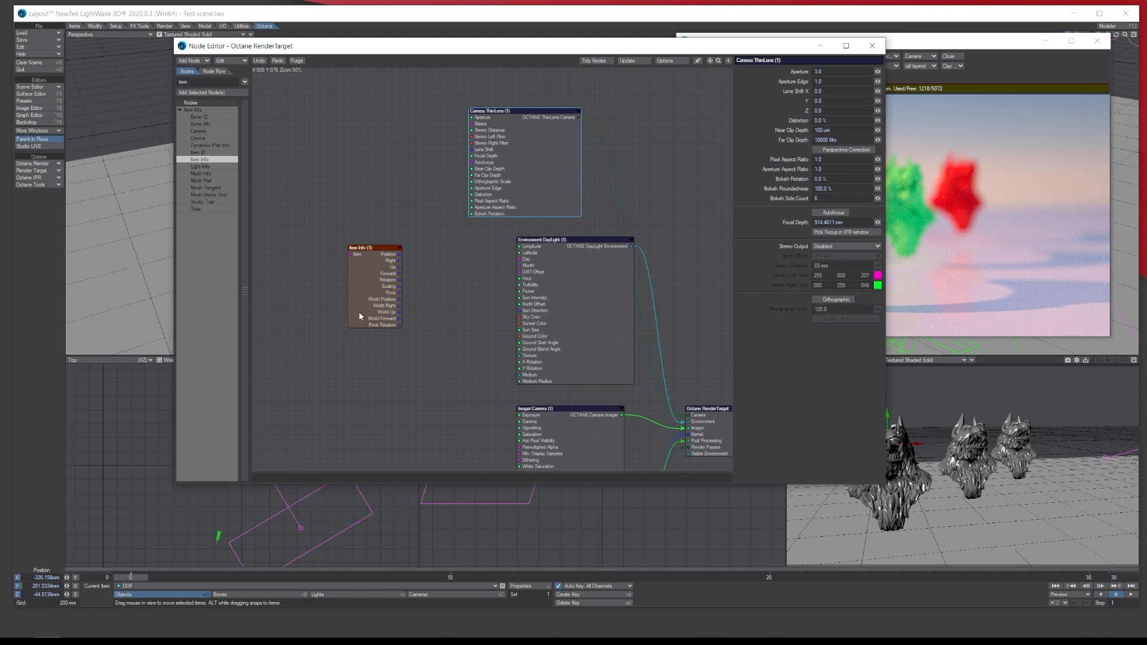
{"action": "left_click_drag", "start_coordinate": [360, 317], "coordinate": [336, 172]}
{"action": "right_click", "coordinate": [338, 127]}
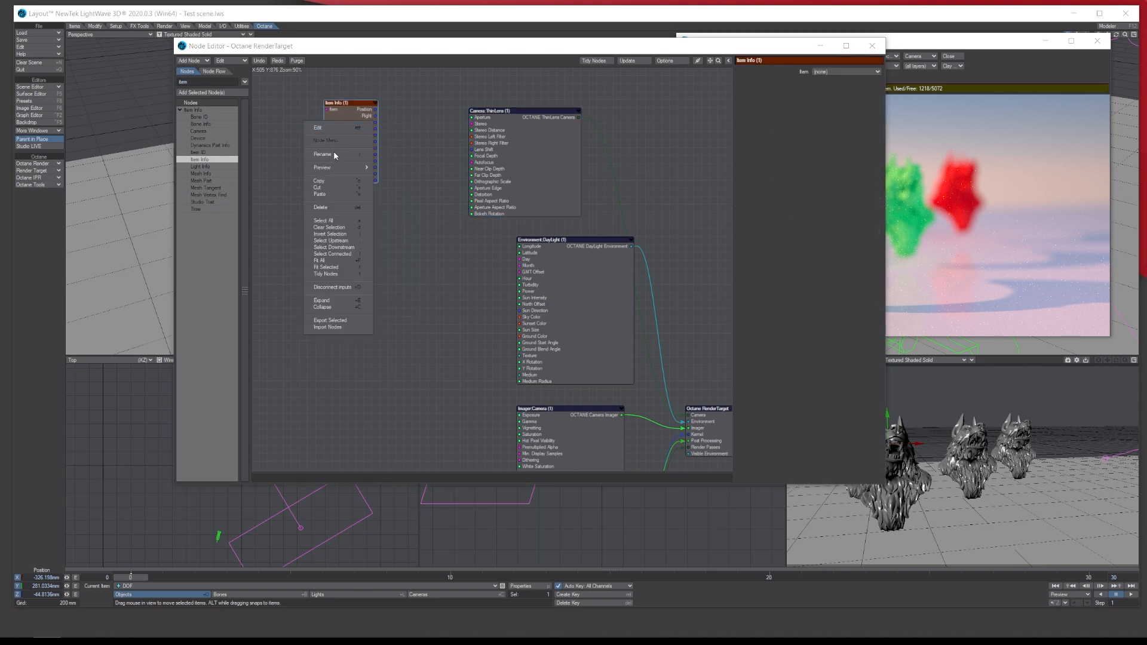
{"action": "left_click", "coordinate": [331, 183]}
{"action": "right_click", "coordinate": [353, 247]}
{"action": "left_click", "coordinate": [355, 249]}
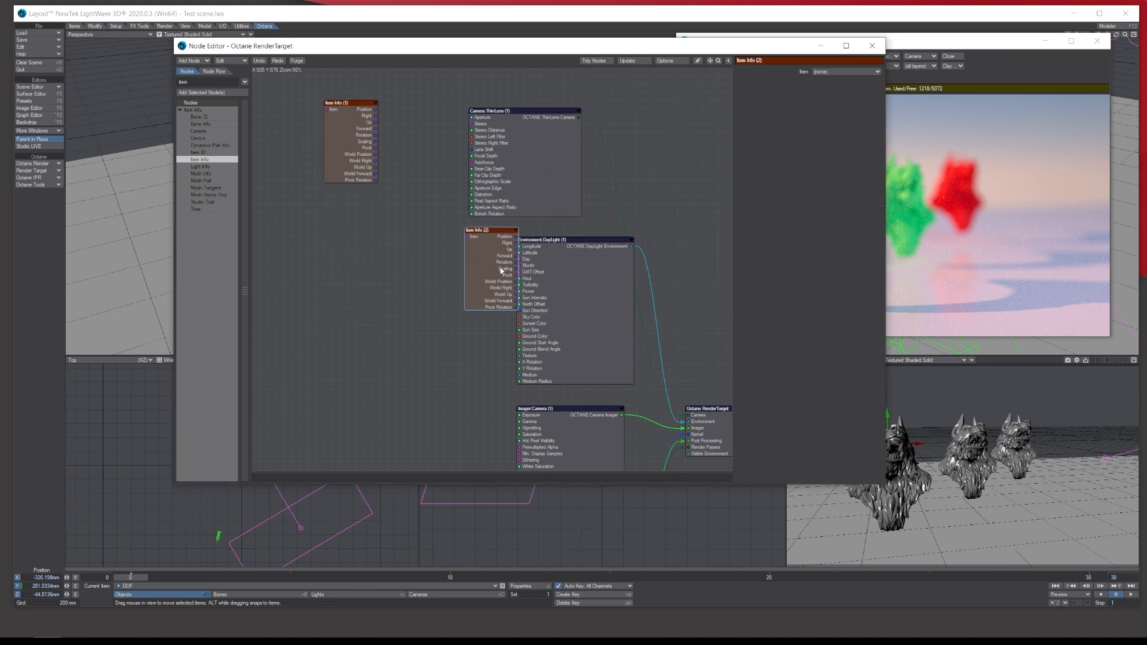
{"action": "left_click_drag", "start_coordinate": [496, 263], "coordinate": [353, 231]}
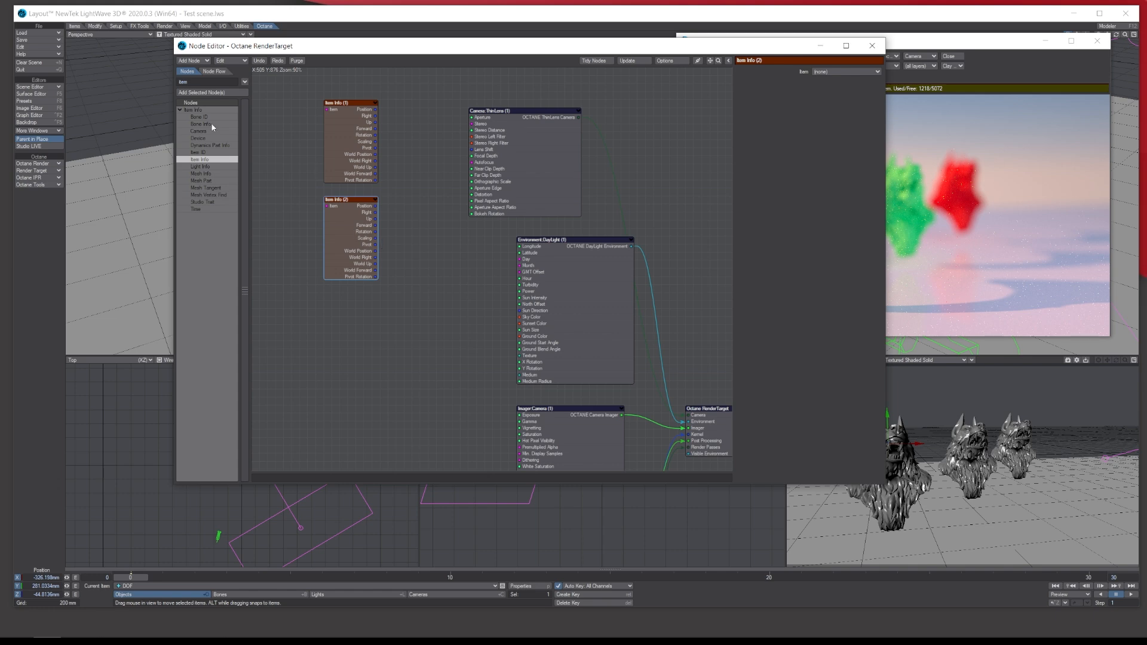
Search the node list for "dis" and add a vector Distance node between the Item Info nodes and the environment node
{"action": "left_click_drag", "start_coordinate": [196, 82], "coordinate": [133, 78]}
{"action": "type", "text": "di"}
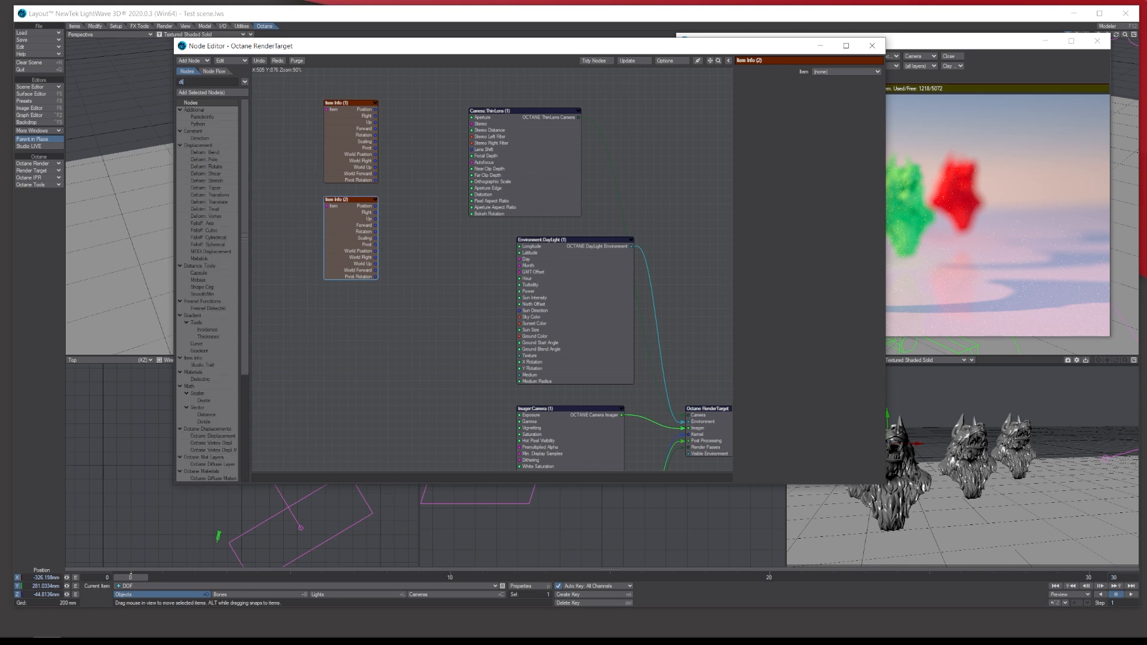
{"action": "type", "text": "s"}
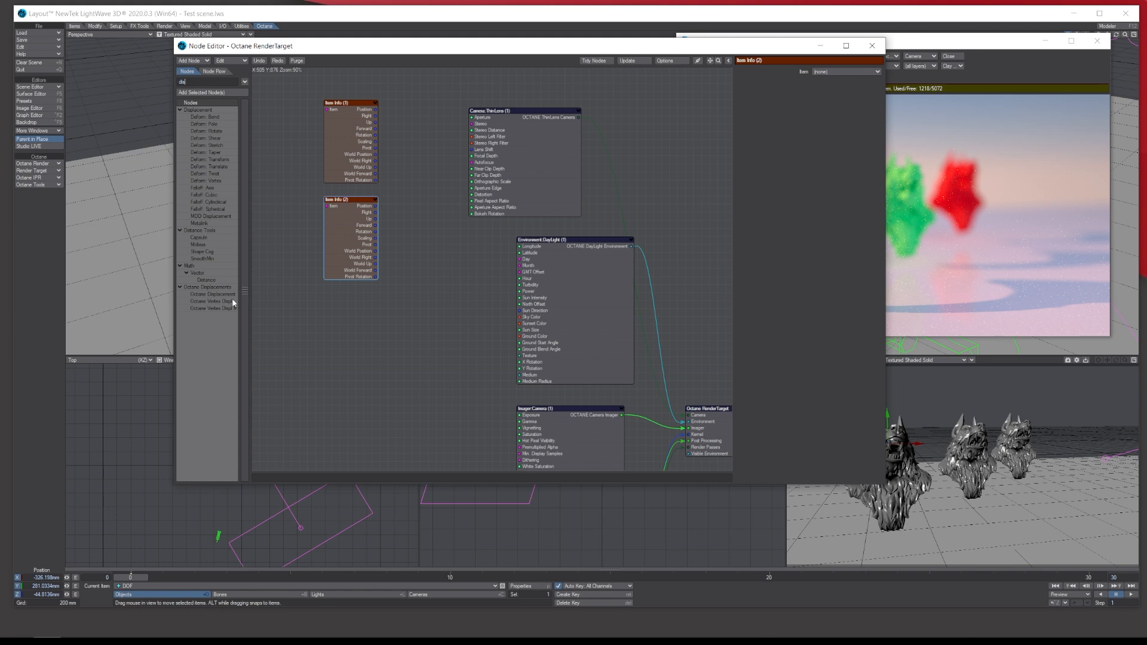
{"action": "double_click", "coordinate": [202, 285]}
{"action": "left_click_drag", "start_coordinate": [490, 261], "coordinate": [438, 257]}
Connect the World Position outputs of Item Info (1) and Item Info (2) to the Distance node's From and To inputs
{"action": "left_click_drag", "start_coordinate": [352, 215], "coordinate": [327, 231]}
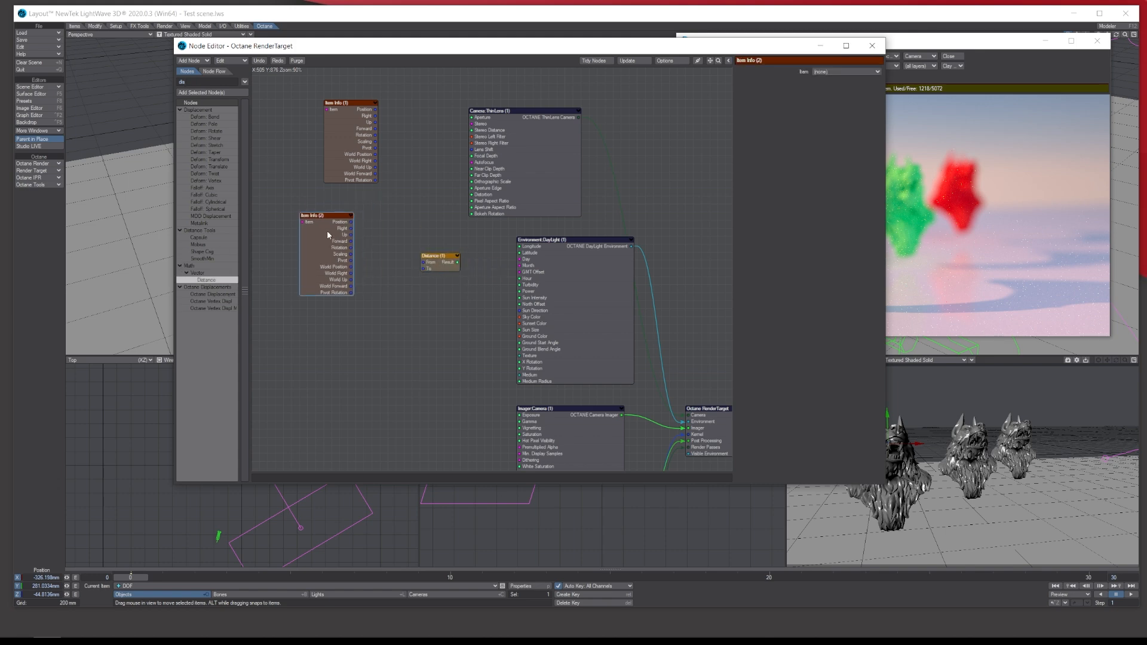
{"action": "left_click_drag", "start_coordinate": [350, 158], "coordinate": [423, 262]}
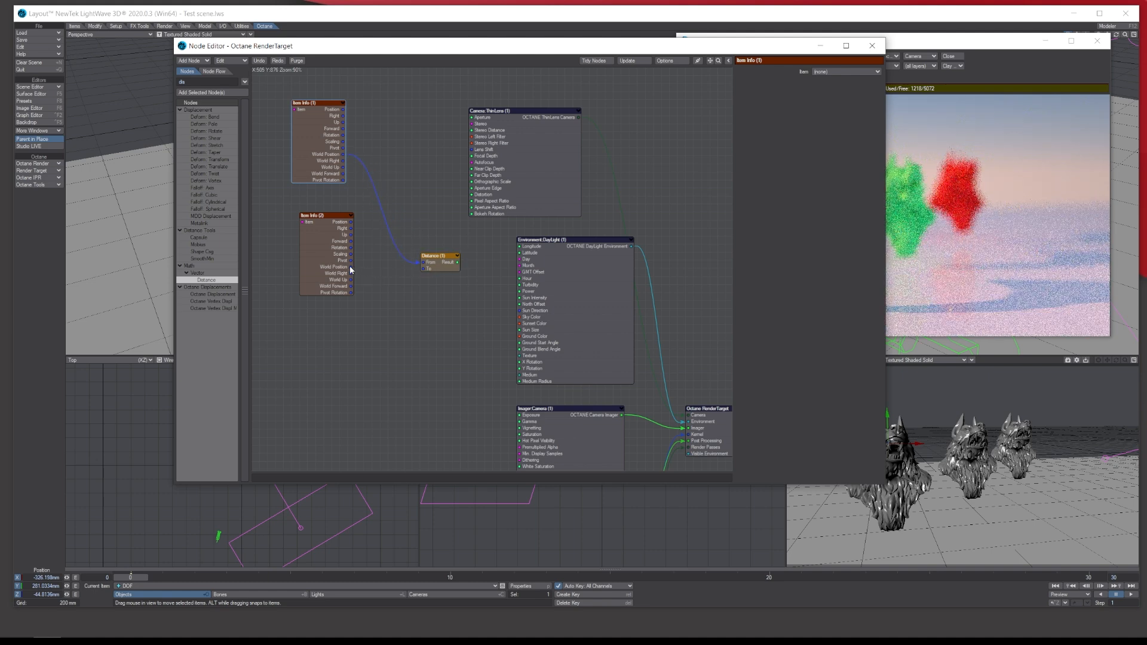
{"action": "left_click_drag", "start_coordinate": [351, 267], "coordinate": [436, 269]}
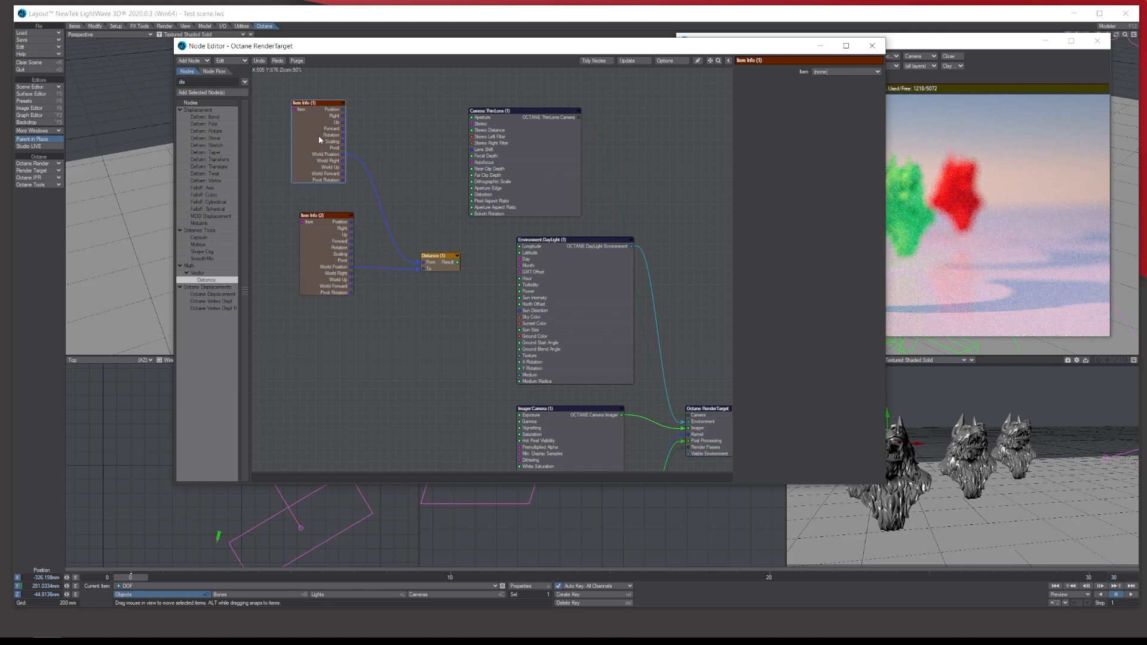
Set Item Info (1) to reference the Camera and Item Info (2) to reference the DOF null
{"action": "left_click", "coordinate": [822, 73]}
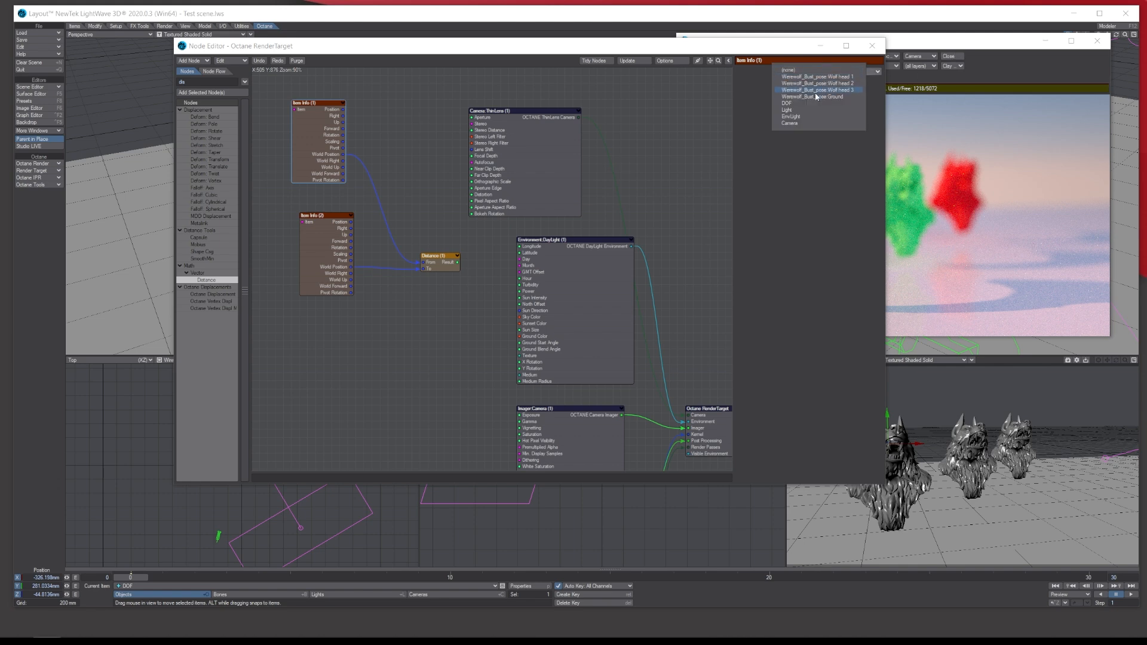
{"action": "left_click", "coordinate": [814, 122]}
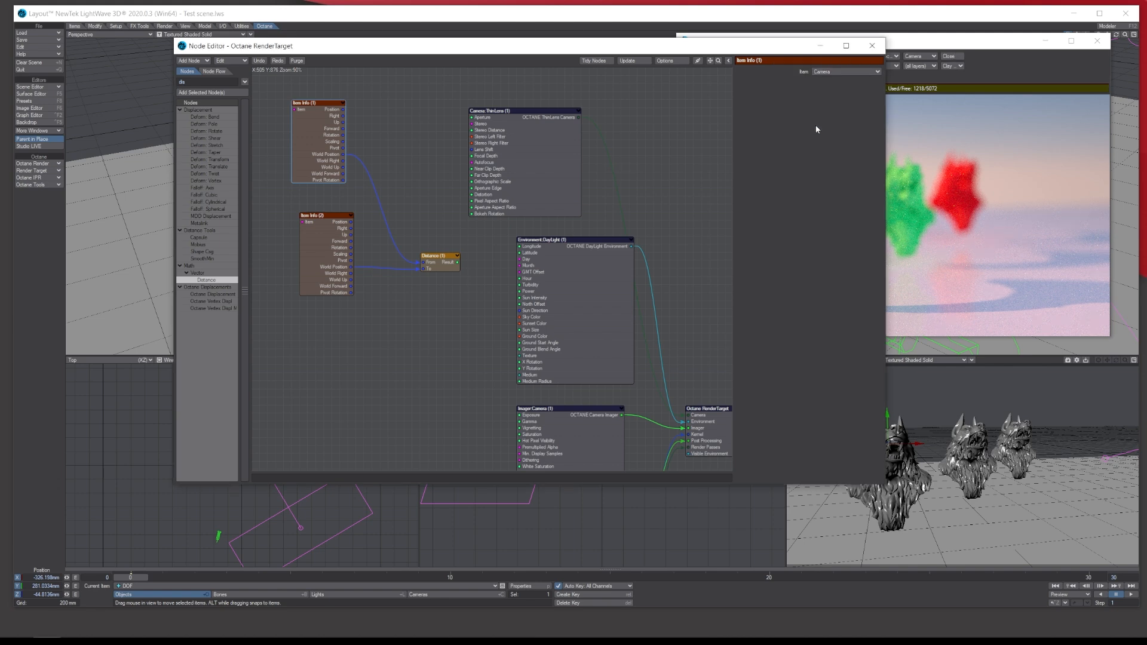
{"action": "left_click", "coordinate": [329, 242]}
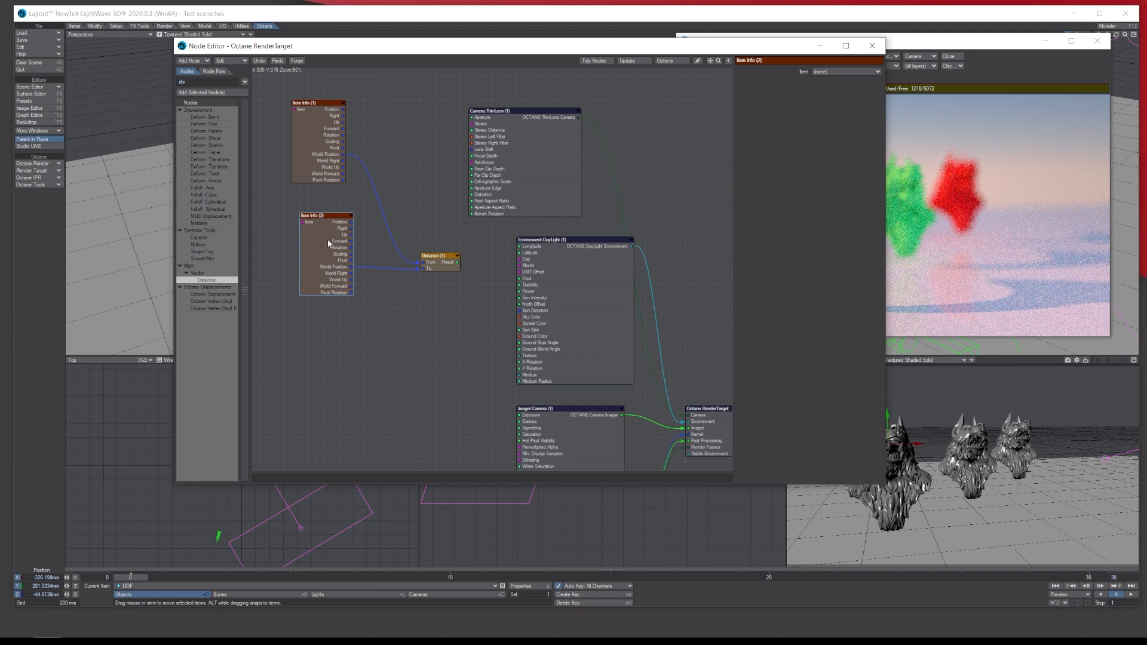
{"action": "left_click", "coordinate": [859, 72]}
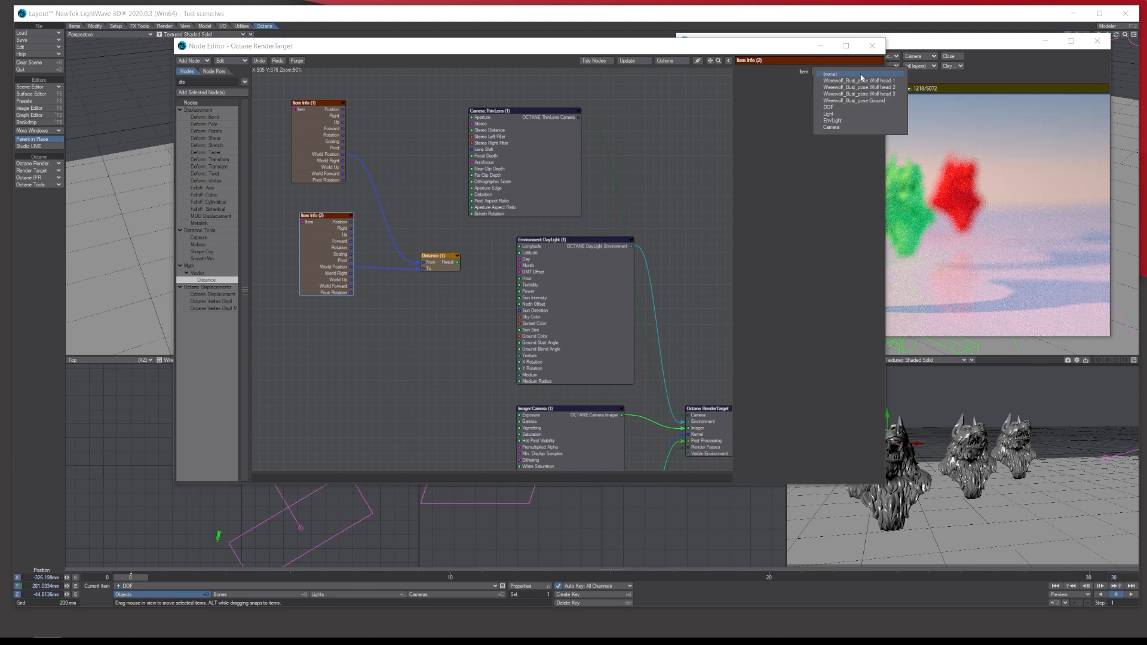
{"action": "left_click", "coordinate": [855, 106]}
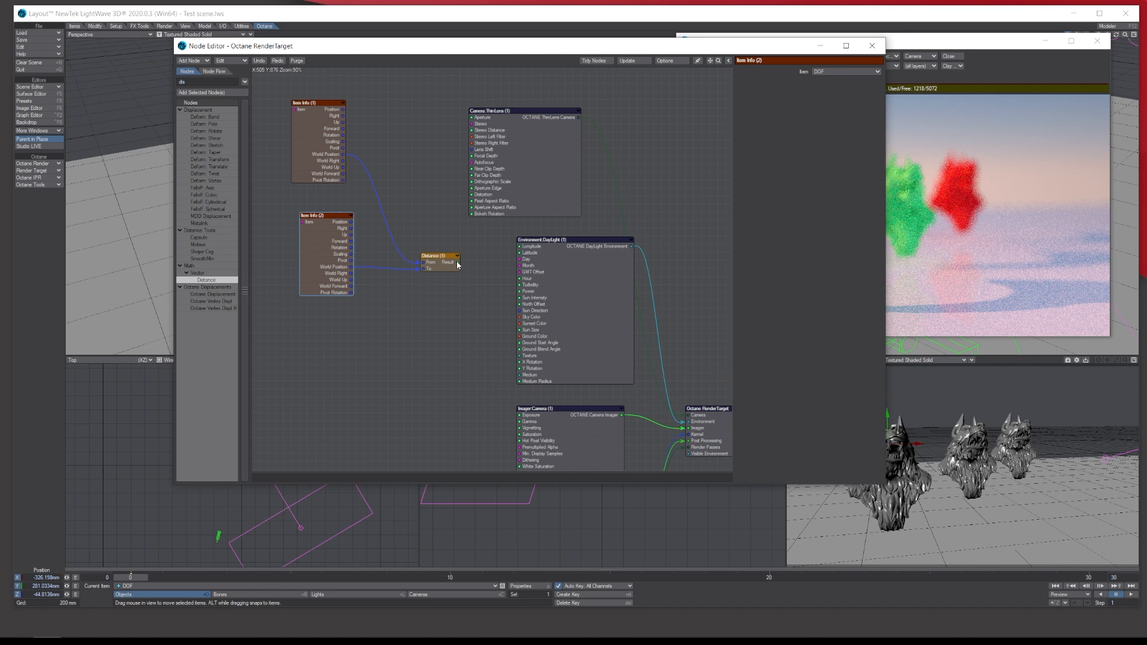
Connect the Distance node's Result to the Camera ThinLens node's Focal Depth and place the Distance node between the Item Info and camera nodes
{"action": "left_click_drag", "start_coordinate": [458, 264], "coordinate": [473, 158]}
{"action": "left_click", "coordinate": [520, 138]}
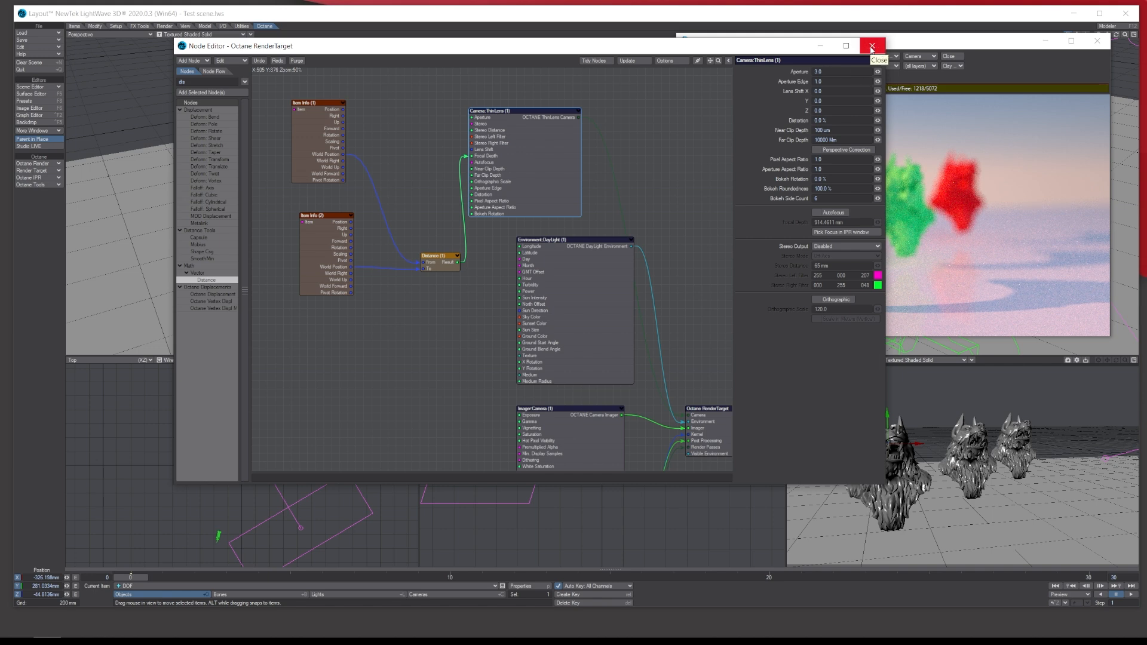
{"action": "left_click", "coordinate": [309, 126]}
{"action": "left_click", "coordinate": [317, 245]}
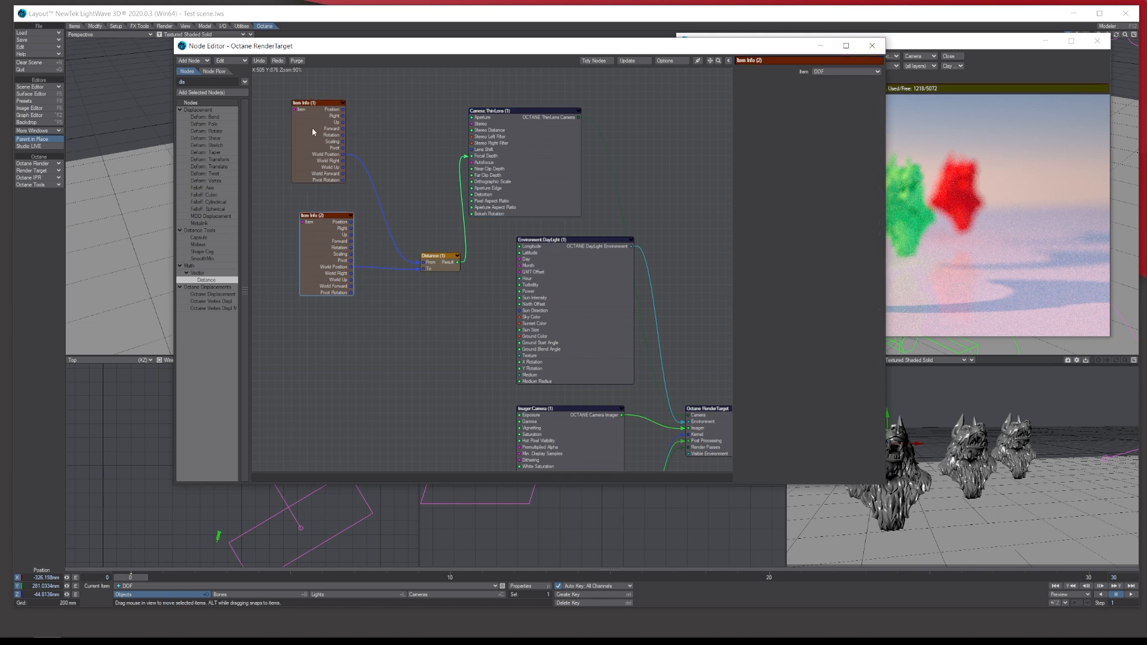
{"action": "left_click", "coordinate": [312, 127]}
{"action": "left_click", "coordinate": [325, 245]}
{"action": "left_click_drag", "start_coordinate": [437, 264], "coordinate": [404, 215]}
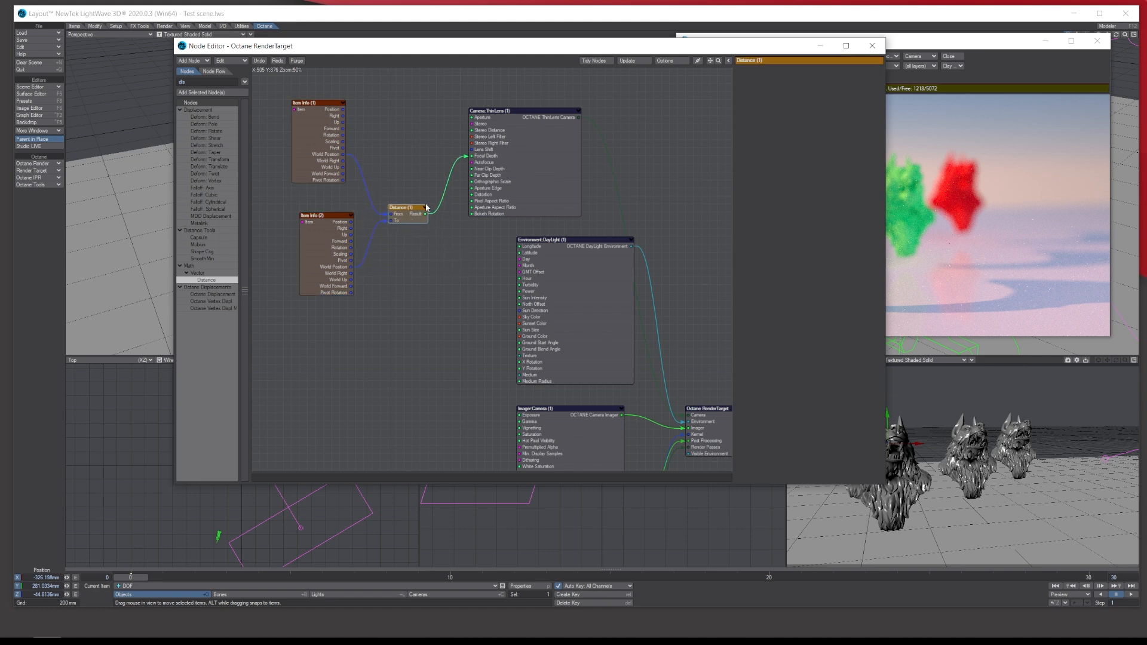
{"action": "left_click", "coordinate": [871, 46]}
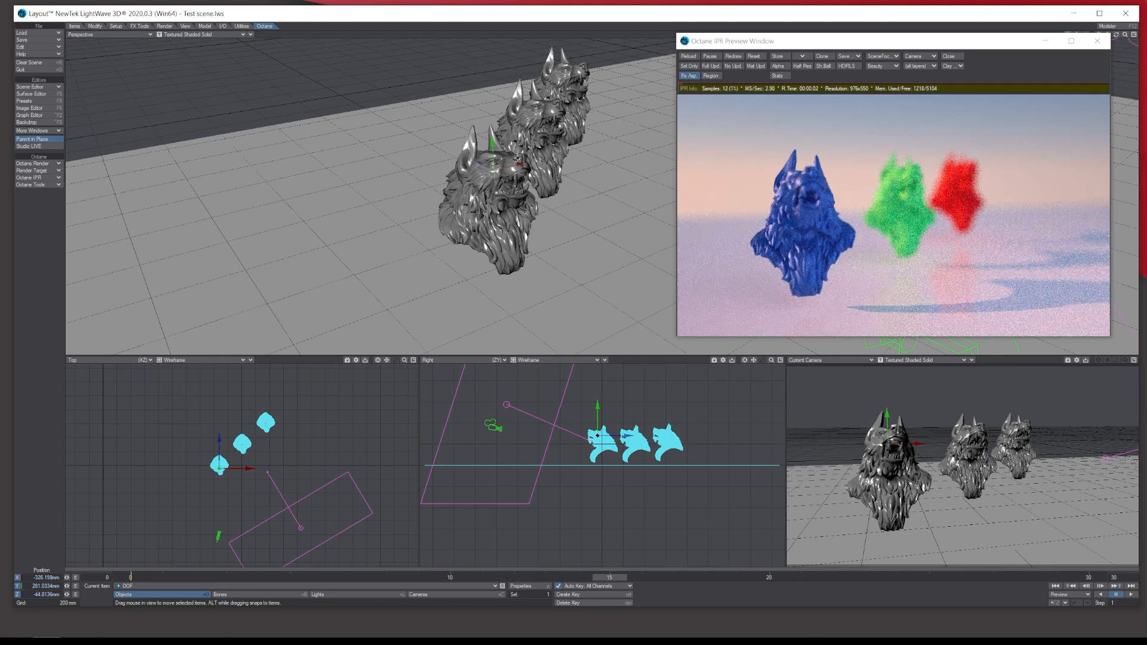
At frame 15, move the DOF null to the middle wolf head and compare the preview's focus at frames 0 and 15
{"action": "left_click_drag", "start_coordinate": [241, 468], "coordinate": [243, 416]}
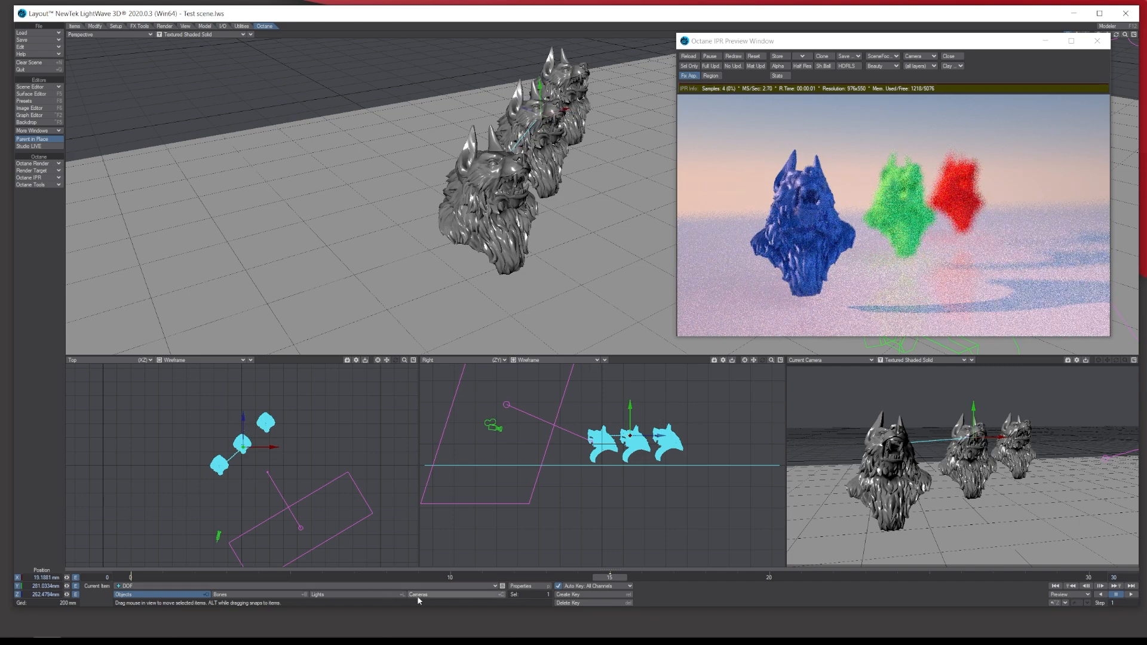
{"action": "left_click", "coordinate": [573, 577]}
{"action": "left_click_drag", "start_coordinate": [577, 578], "coordinate": [131, 577]}
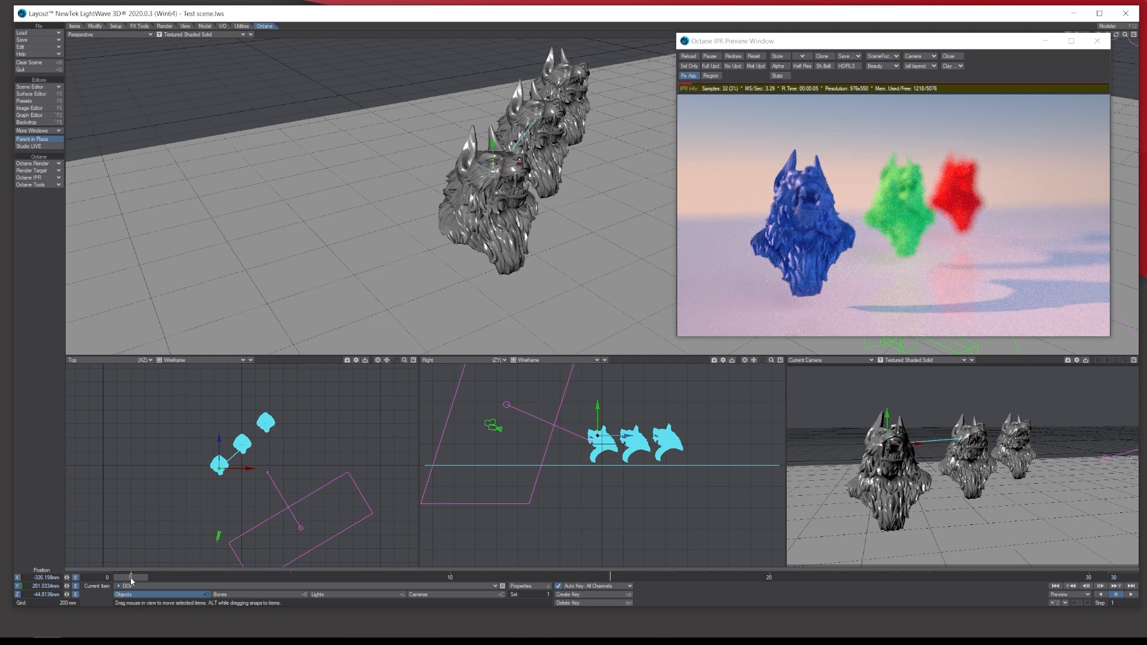
{"action": "left_click_drag", "start_coordinate": [130, 577], "coordinate": [609, 577]}
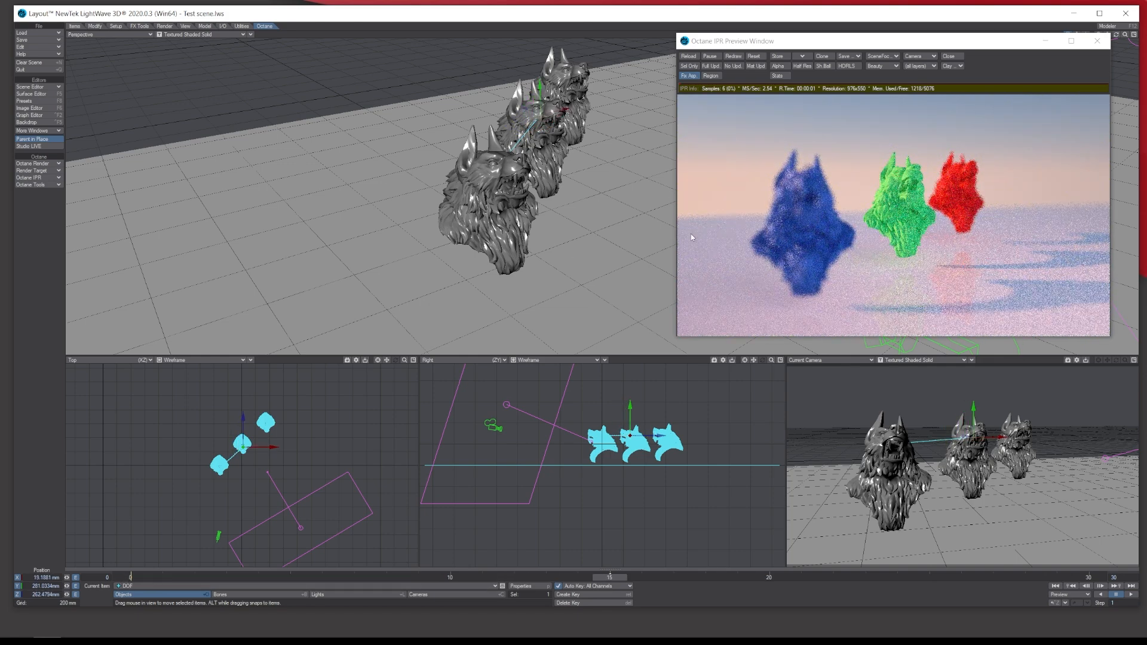
At frame 30, move the DOF null to the farthest wolf head and scrub the timeline to check the focus animation
{"action": "left_click", "coordinate": [1093, 578]}
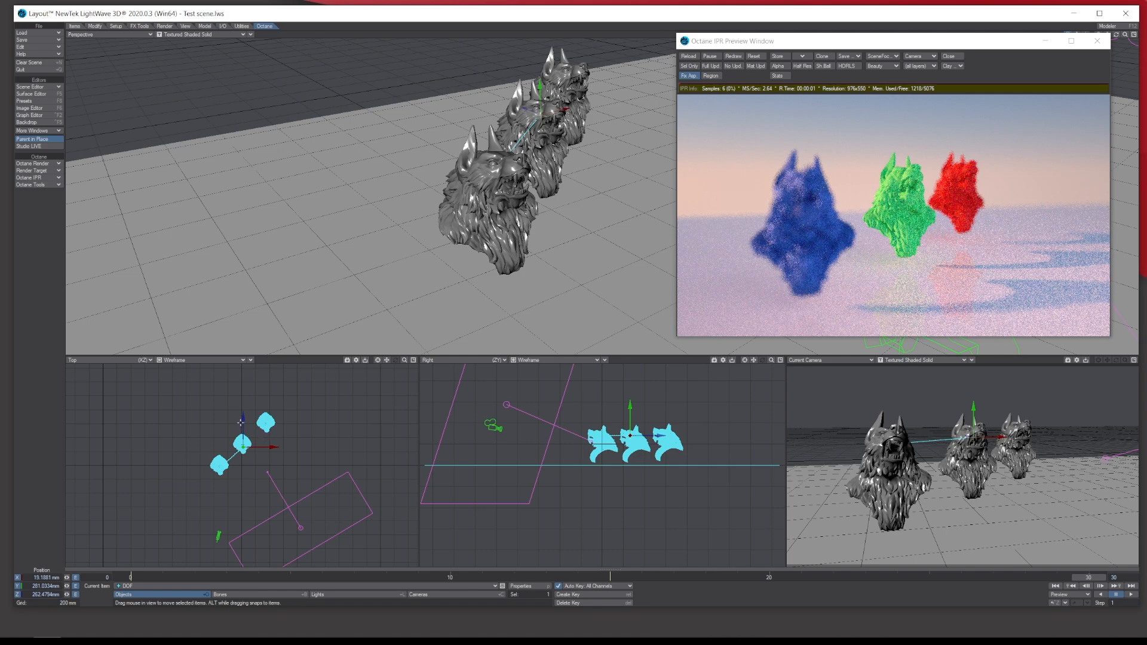
{"action": "left_click_drag", "start_coordinate": [241, 422], "coordinate": [265, 401]}
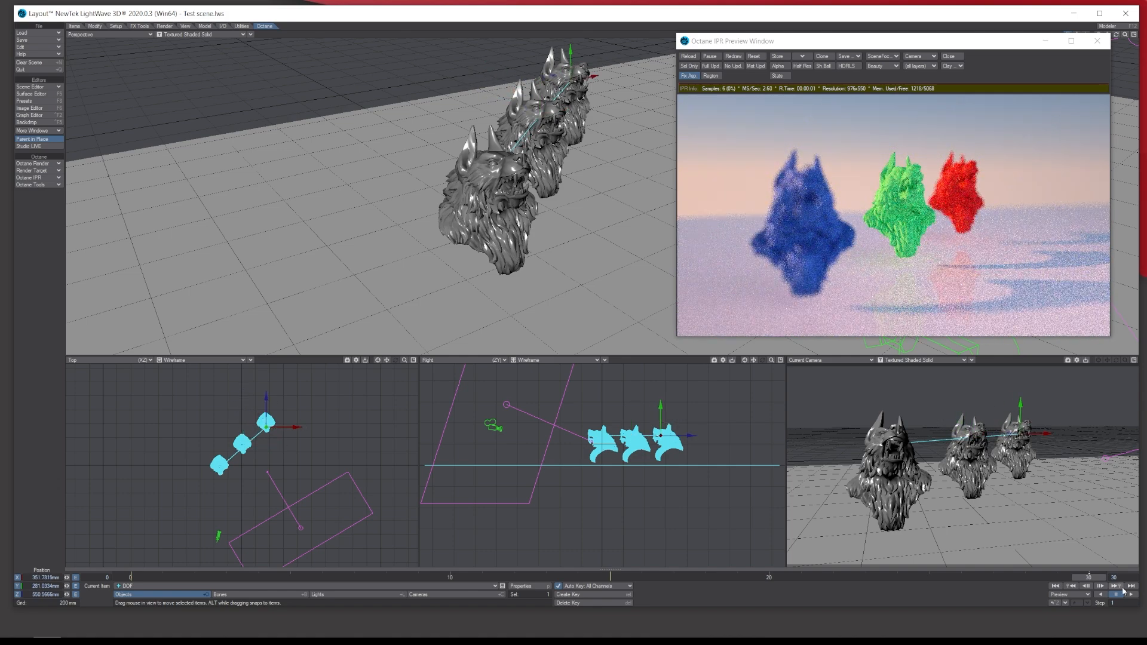
{"action": "left_click_drag", "start_coordinate": [1098, 578], "coordinate": [583, 578]}
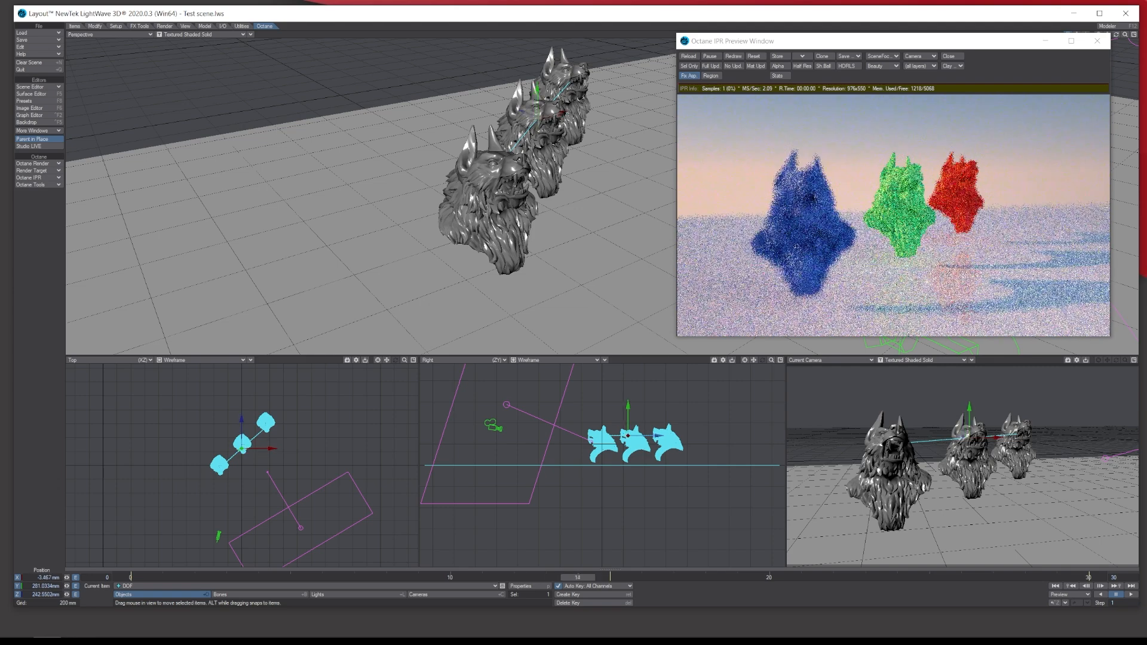
{"action": "left_click", "coordinate": [1099, 586]}
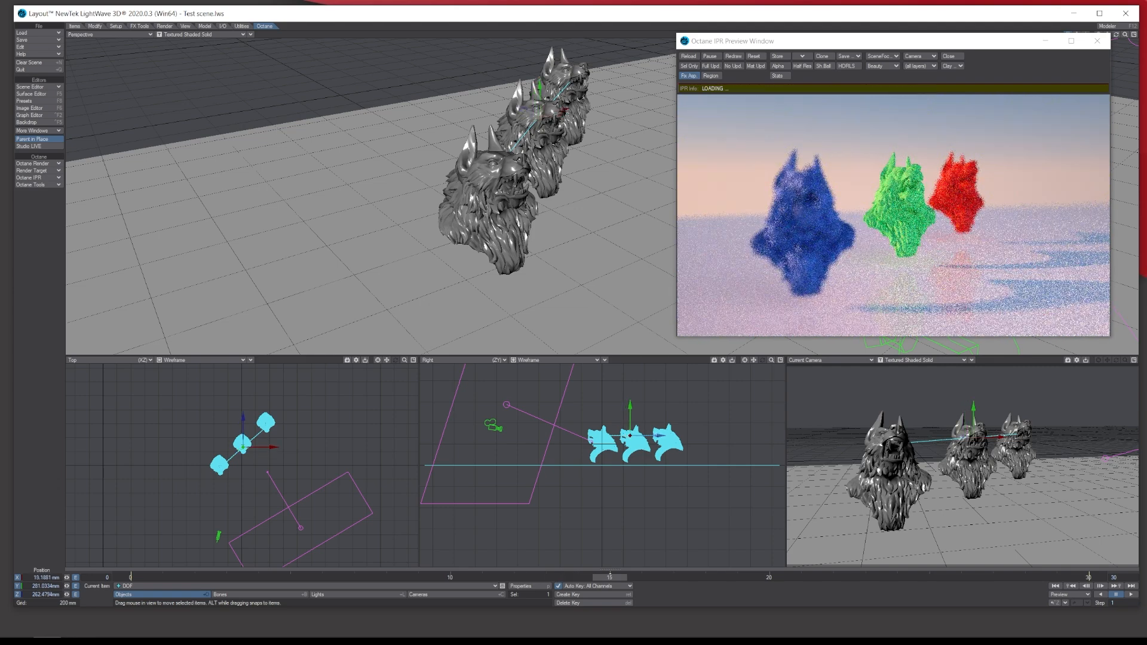
{"action": "left_click", "coordinate": [1114, 579]}
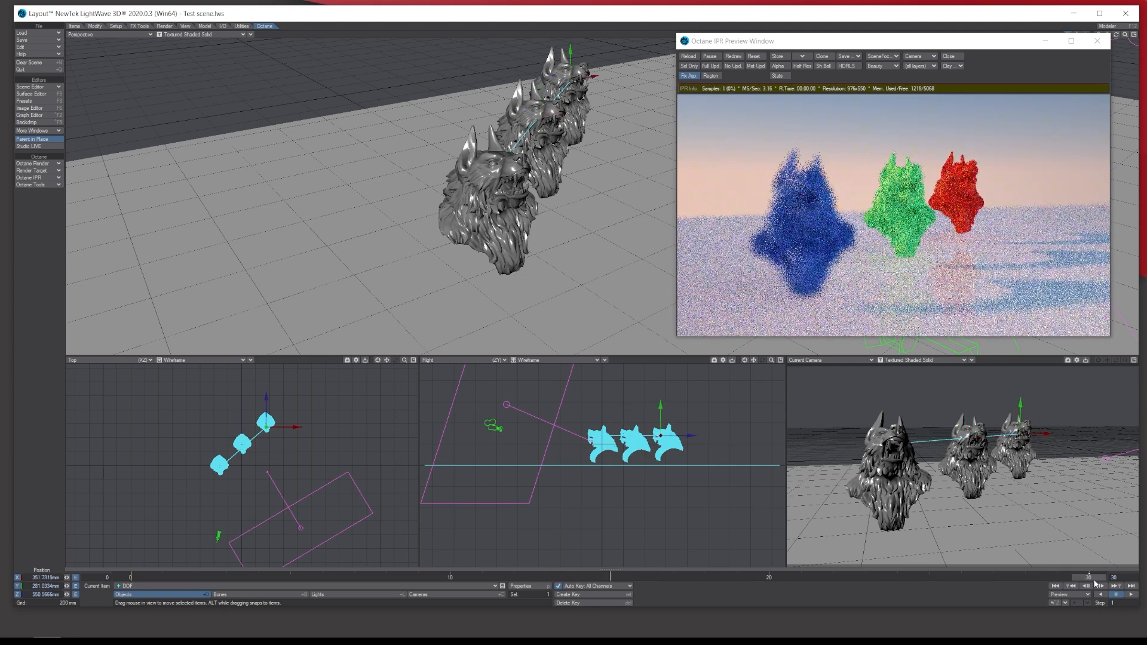
{"action": "left_click", "coordinate": [130, 578]}
{"action": "left_click", "coordinate": [577, 577]}
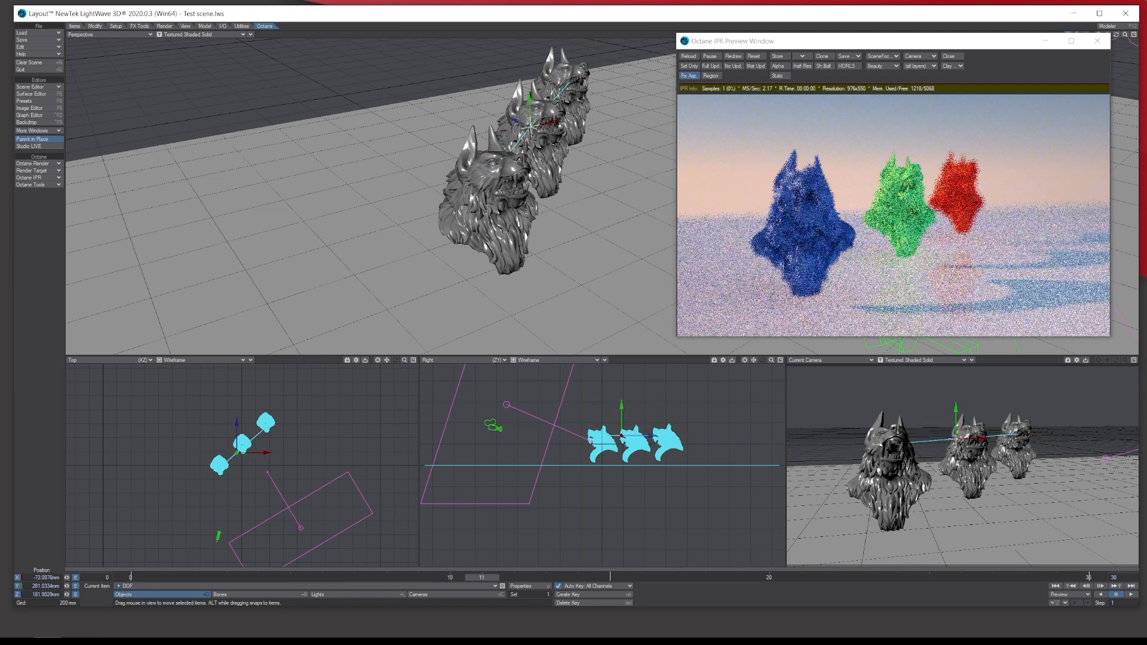
{"action": "key", "text": "Right"}
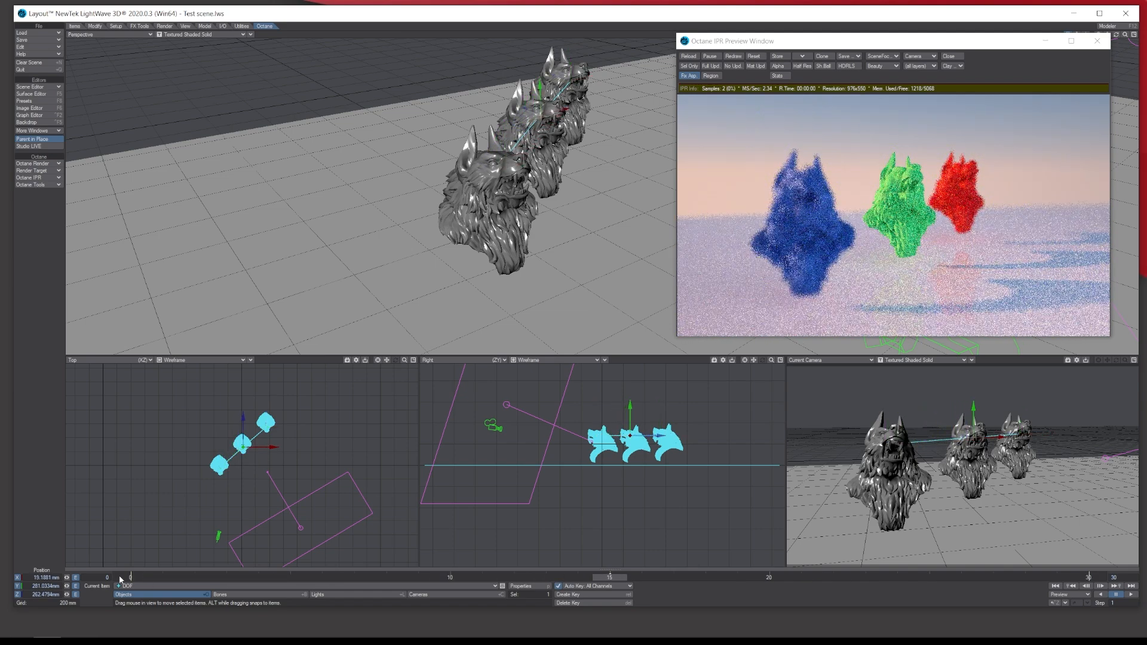
{"action": "left_click_drag", "start_coordinate": [610, 577], "coordinate": [130, 577]}
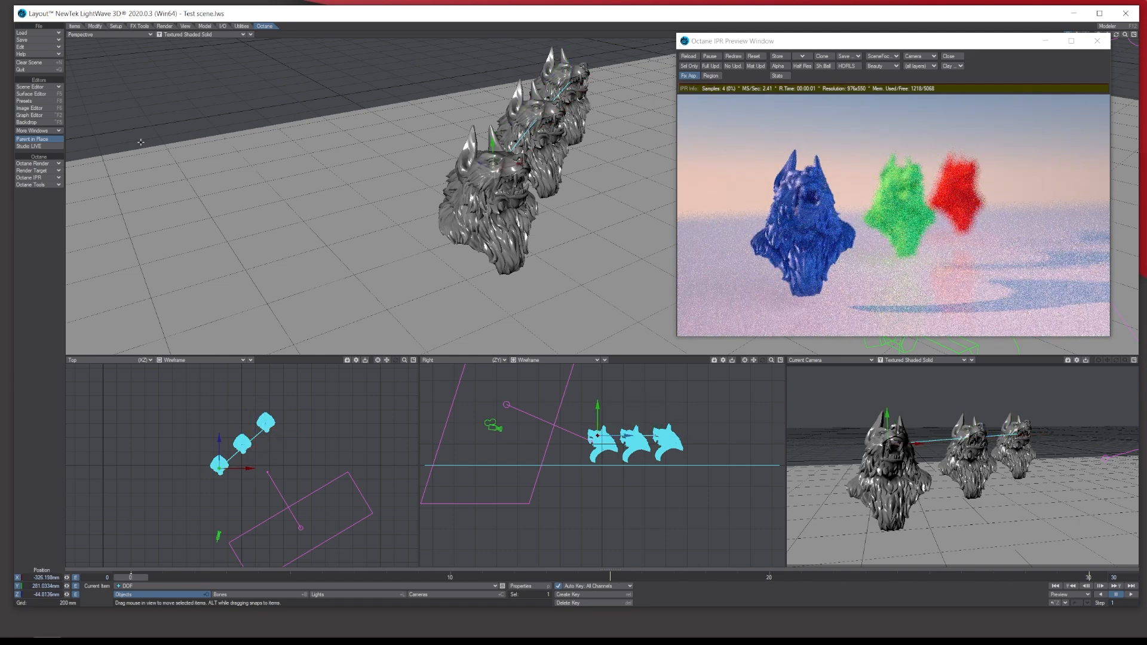
Reopen the Octane render target's node network and review the Camera ThinLens node's Aperture setting against the preview
{"action": "left_click", "coordinate": [51, 163]}
{"action": "left_click", "coordinate": [51, 173]}
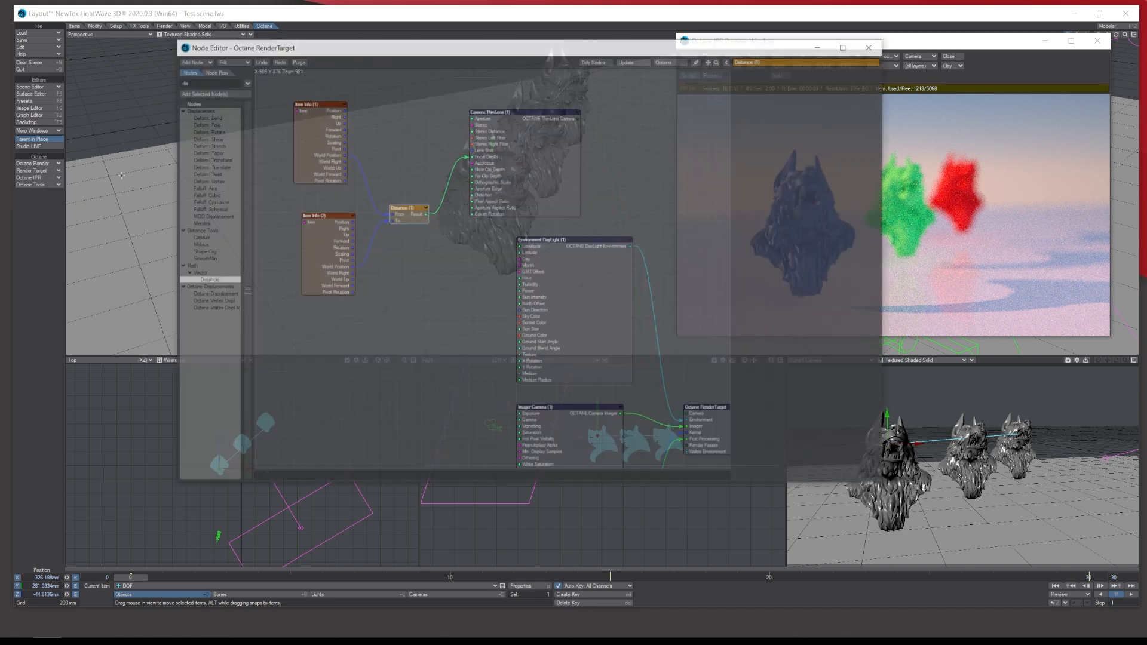
{"action": "left_click_drag", "start_coordinate": [524, 48], "coordinate": [426, 77]}
{"action": "left_click", "coordinate": [433, 215]}
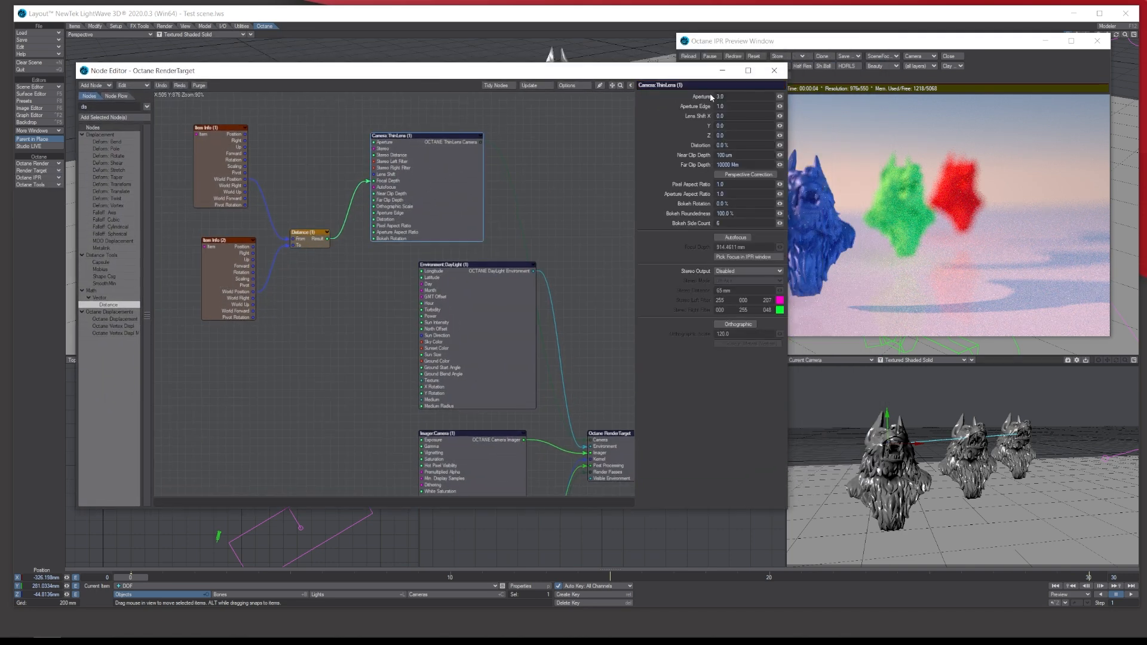
{"action": "left_click_drag", "start_coordinate": [654, 72], "coordinate": [517, 69]}
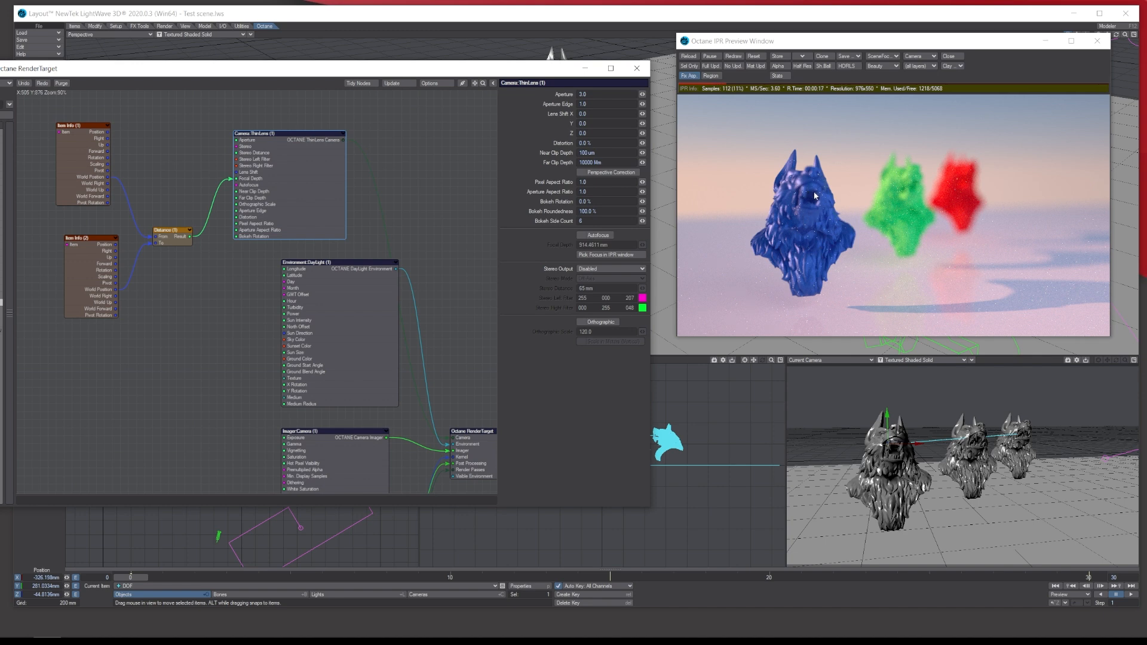
{"action": "left_click", "coordinate": [637, 68]}
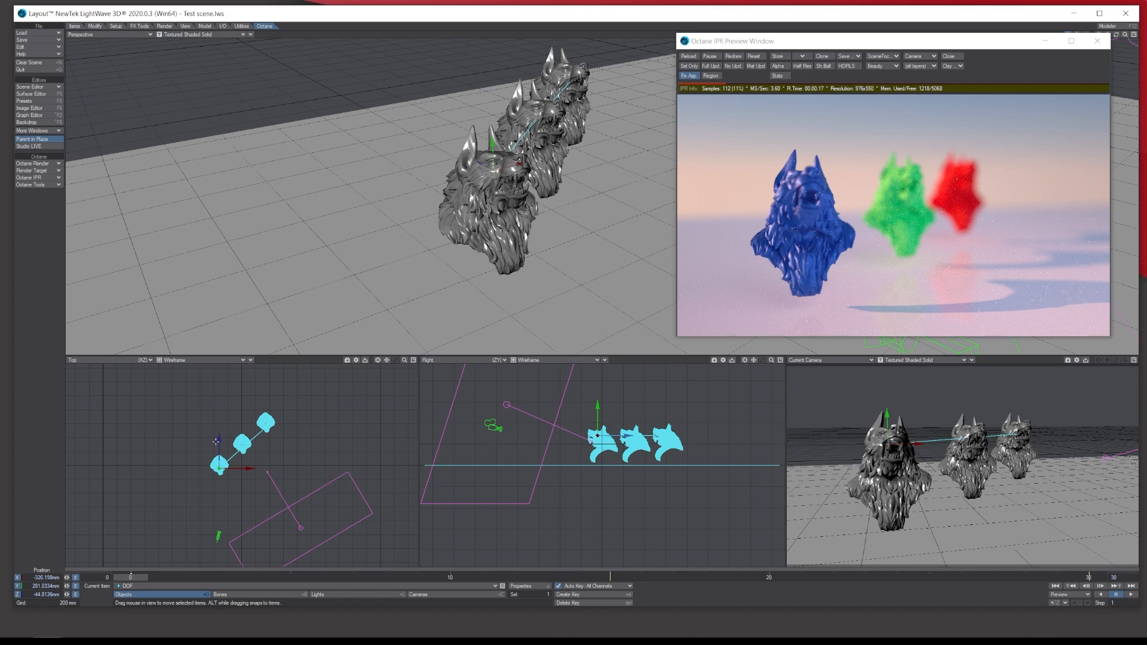
At frame 0, move the DOF null slightly upward and closer to the camera, to a Z position of about -106 mm
{"action": "left_click_drag", "start_coordinate": [219, 440], "coordinate": [219, 445]}
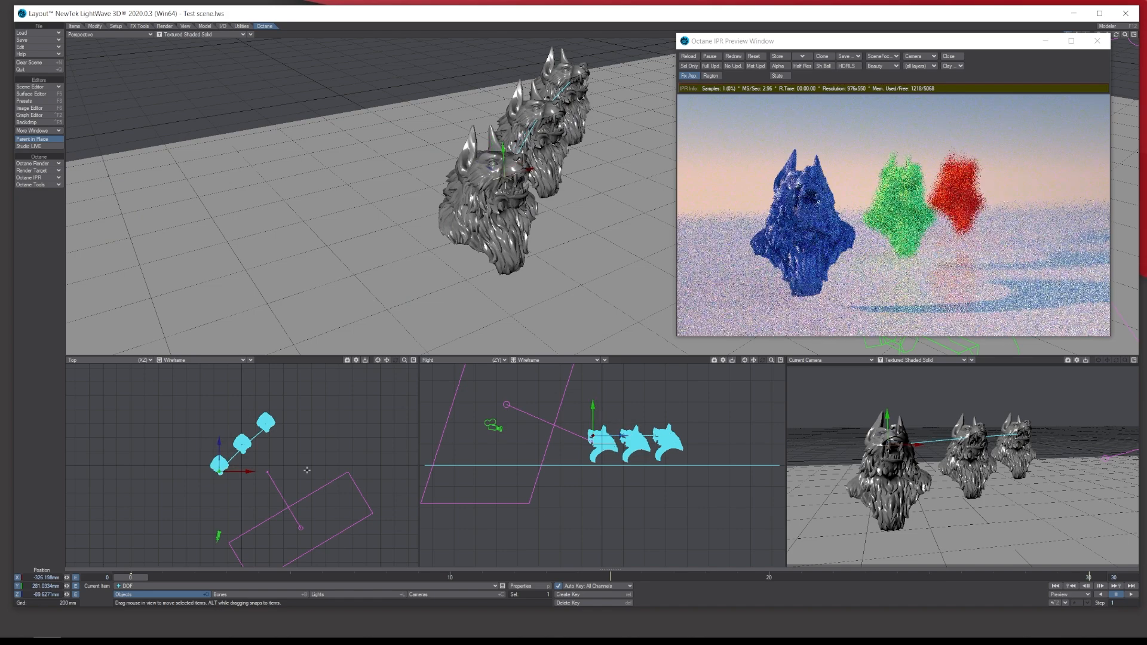
{"action": "left_click_drag", "start_coordinate": [593, 407], "coordinate": [619, 434]}
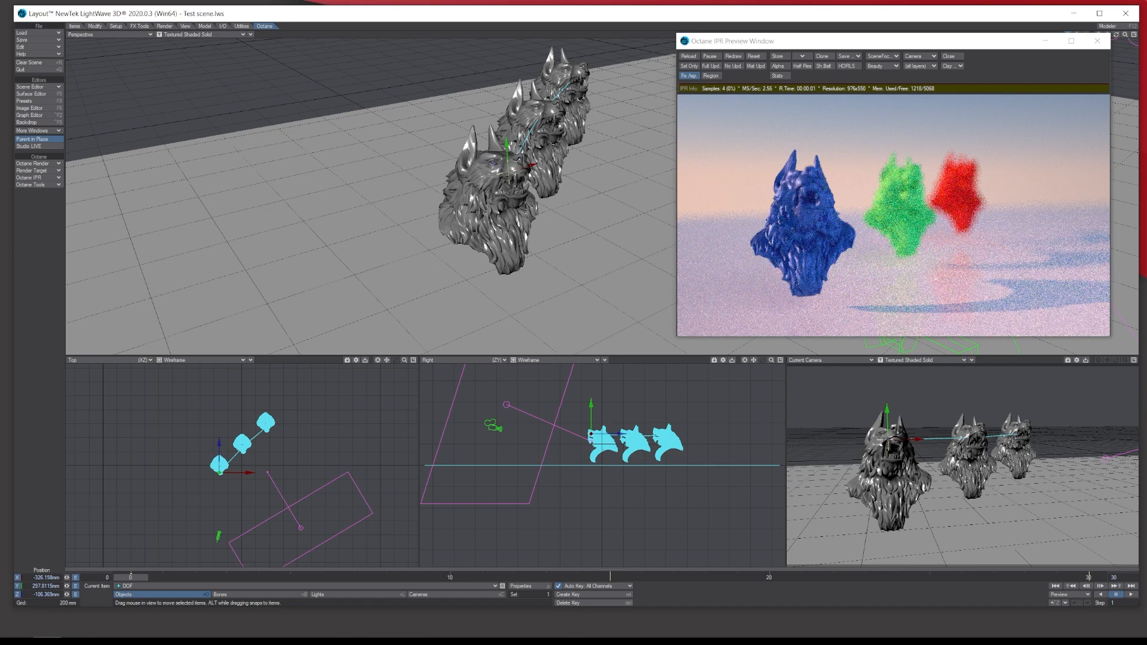
{"action": "mouse_move", "coordinate": [143, 577]}
{"action": "left_mouse_down"}
{"action": "mouse_move", "coordinate": [166, 578]}
{"action": "mouse_move", "coordinate": [130, 578]}
{"action": "left_mouse_up"}
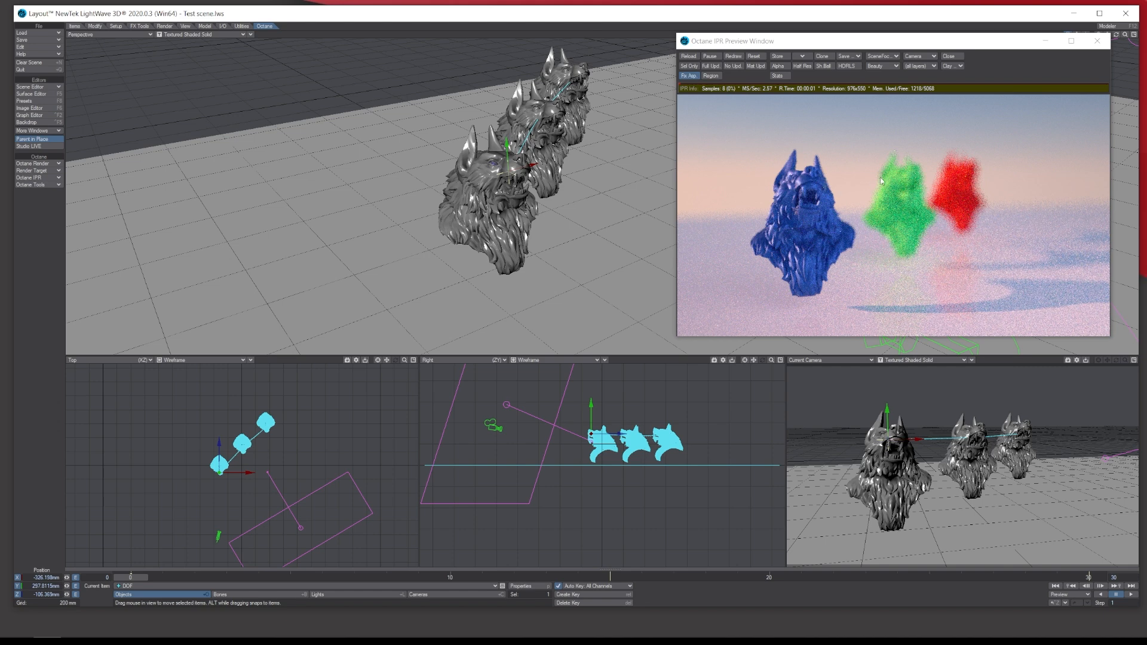
Step through frames 0, 15 and 30 and examine which wolf head is in focus in the render preview
{"action": "left_click", "coordinate": [610, 578]}
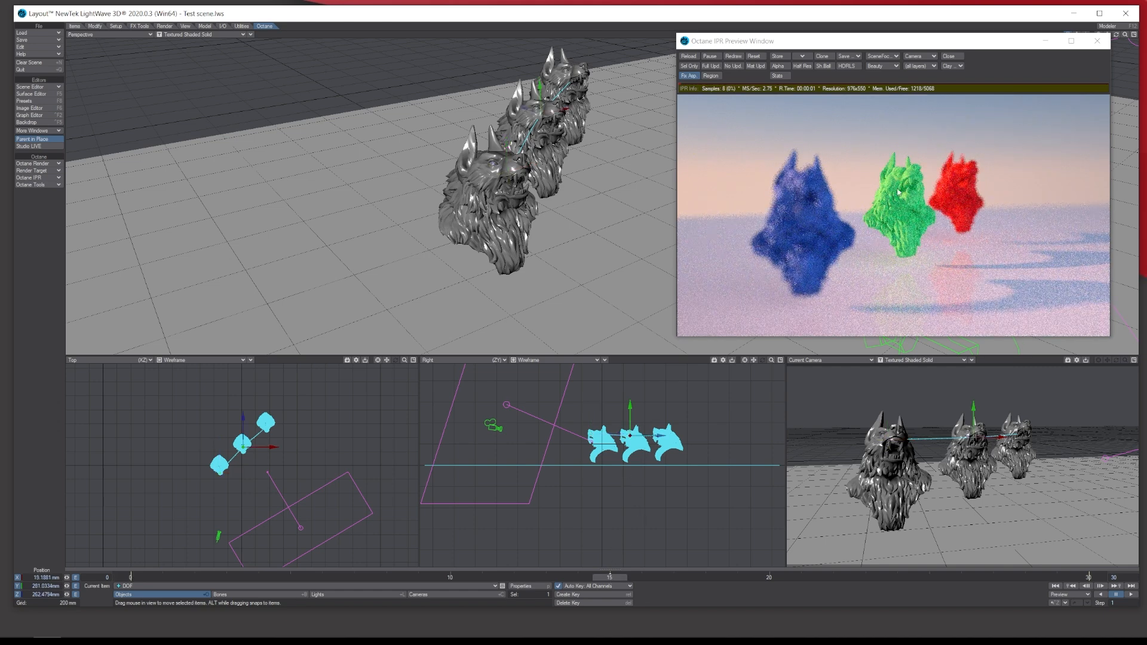
{"action": "mouse_move", "coordinate": [613, 575]}
{"action": "left_mouse_down"}
{"action": "mouse_move", "coordinate": [556, 577]}
{"action": "mouse_move", "coordinate": [610, 577]}
{"action": "left_mouse_up"}
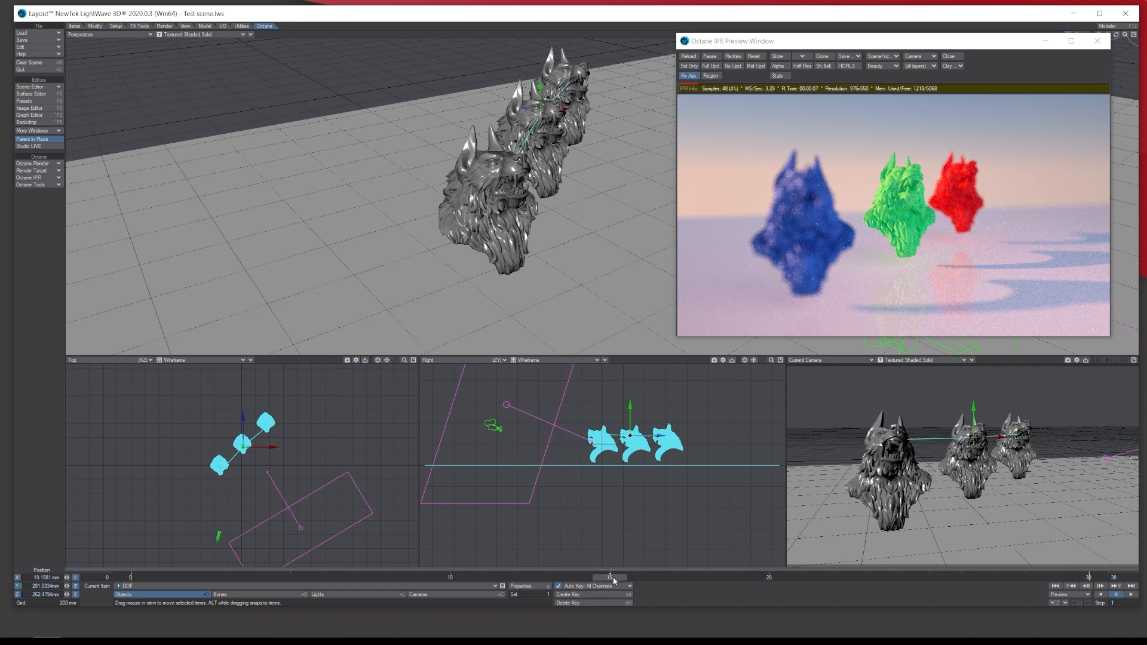
{"action": "left_click", "coordinate": [1098, 586]}
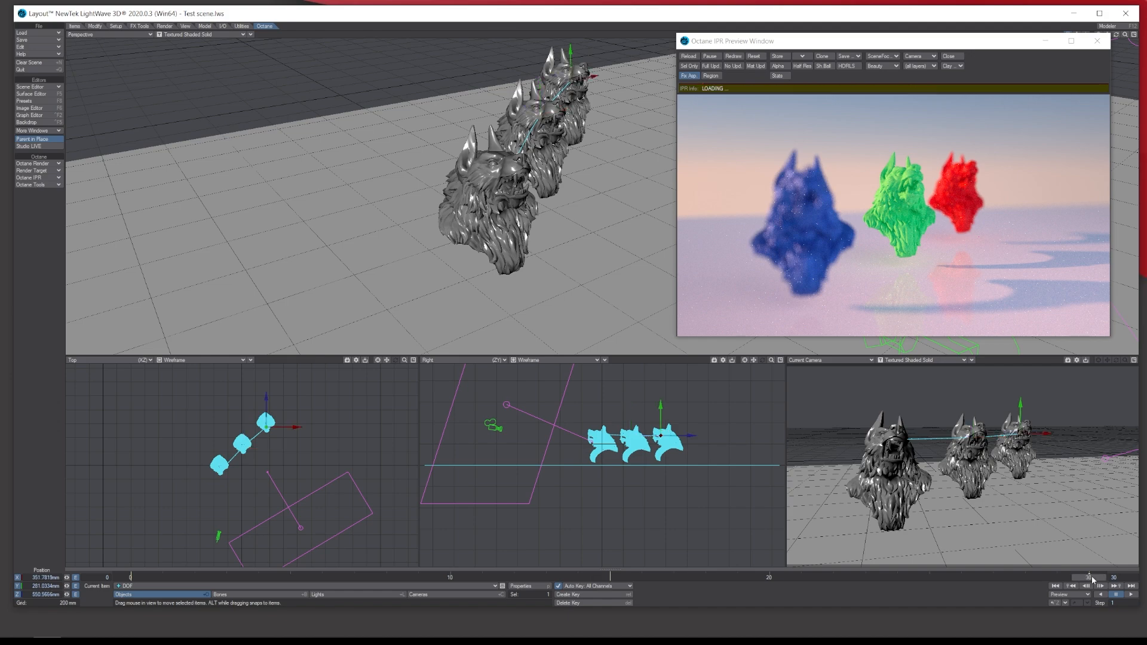
{"action": "key", "text": "Left"}
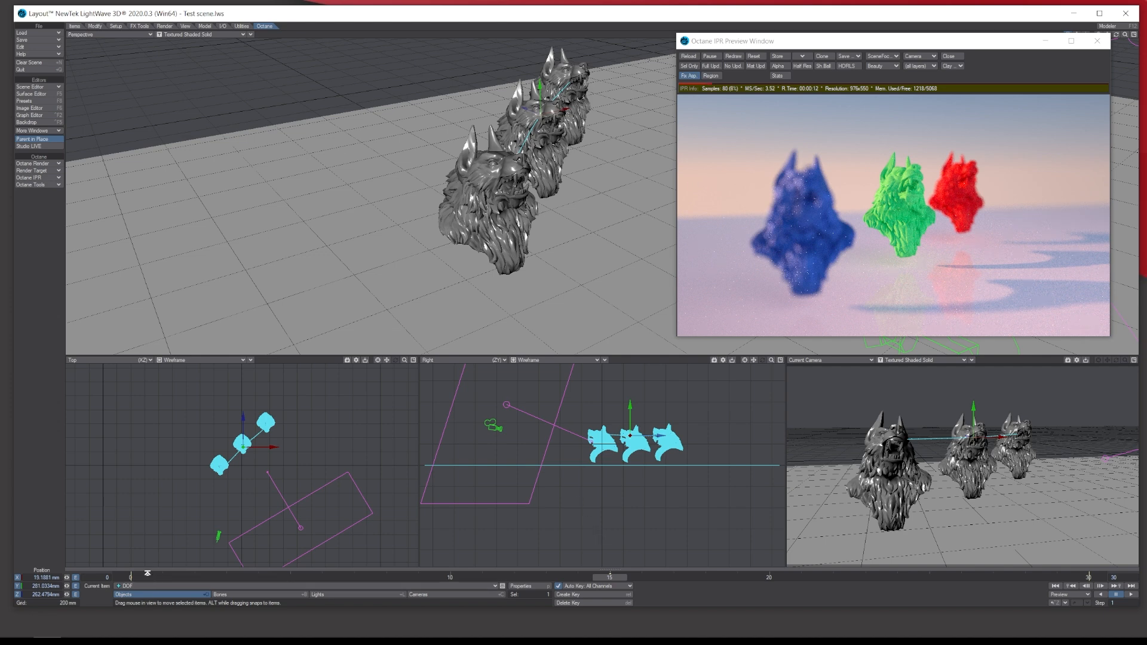
{"action": "left_click", "coordinate": [131, 577]}
{"action": "left_click_drag", "start_coordinate": [131, 577], "coordinate": [610, 577]}
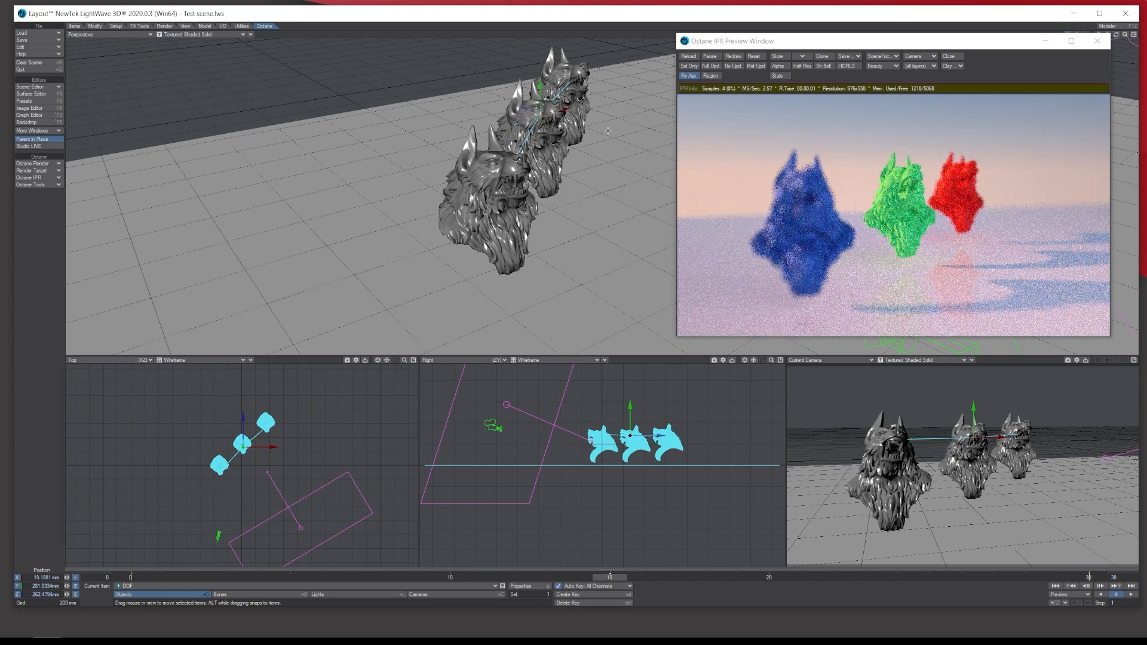